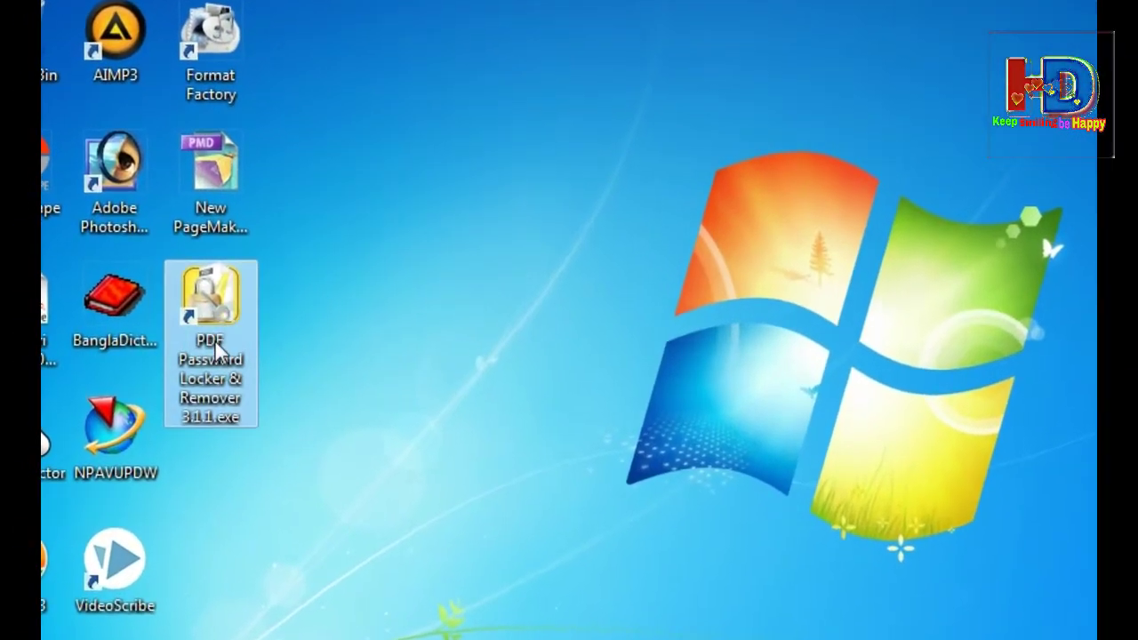
Copy the full name of the PDF Password Locker & Remover 3.1.1.exe desktop shortcut without renaming it
right_click(207, 327)
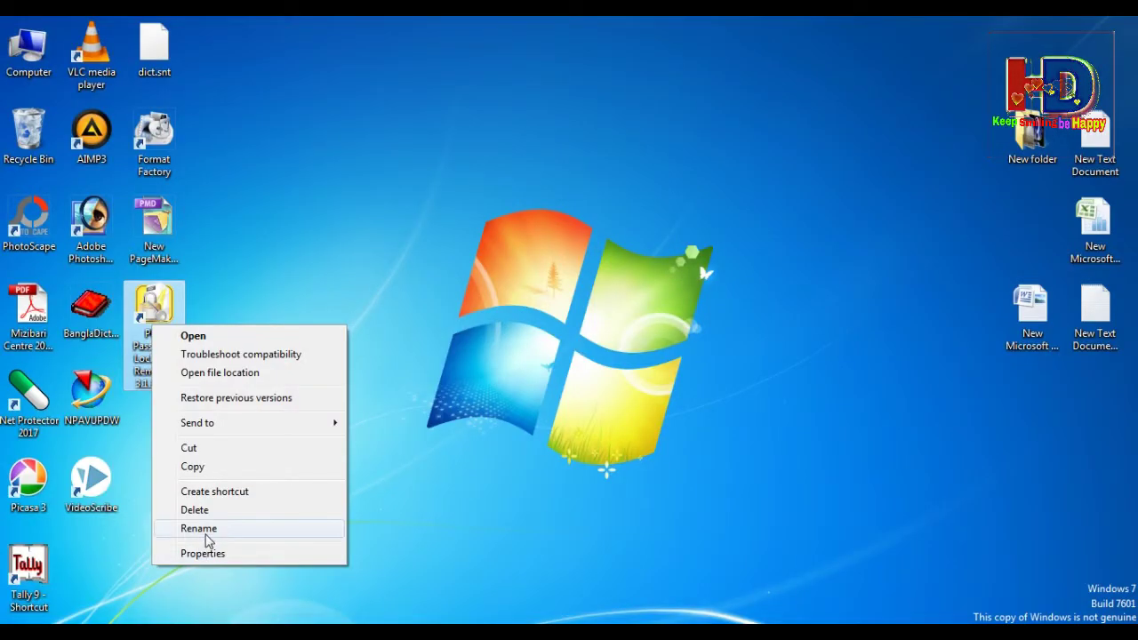
left_click(210, 529)
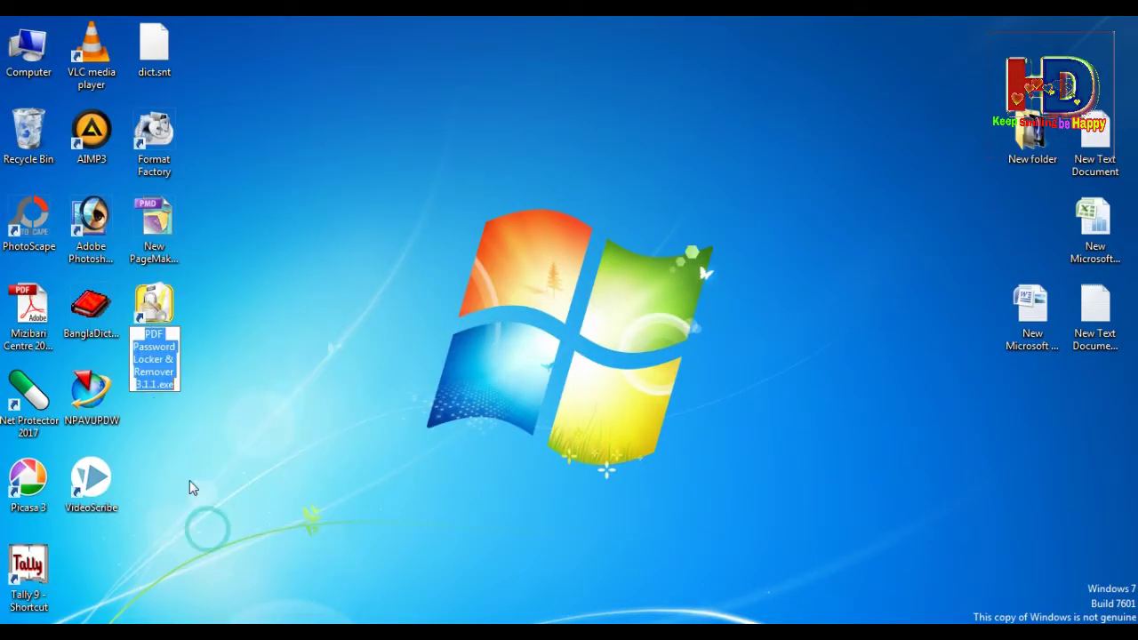
right_click(163, 365)
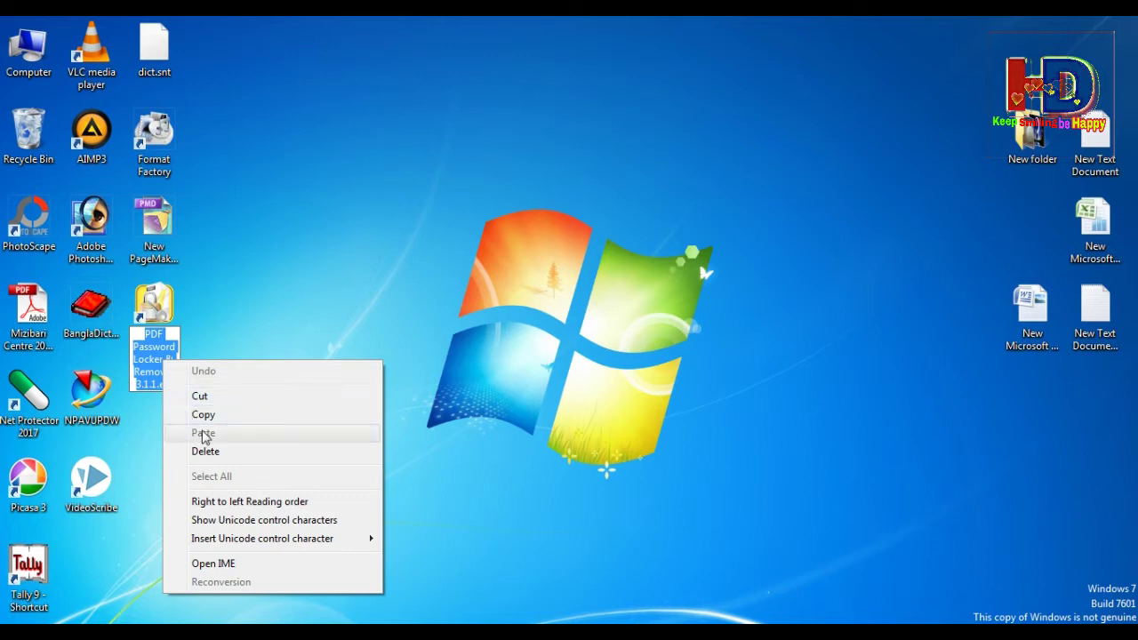
left_click(210, 418)
Switch to Chrome, search Google for "PDF Password Locker & Remover 3.1.1.exe" and open the FileHippo download page
left_click(413, 632)
left_click(360, 380)
right_click(448, 388)
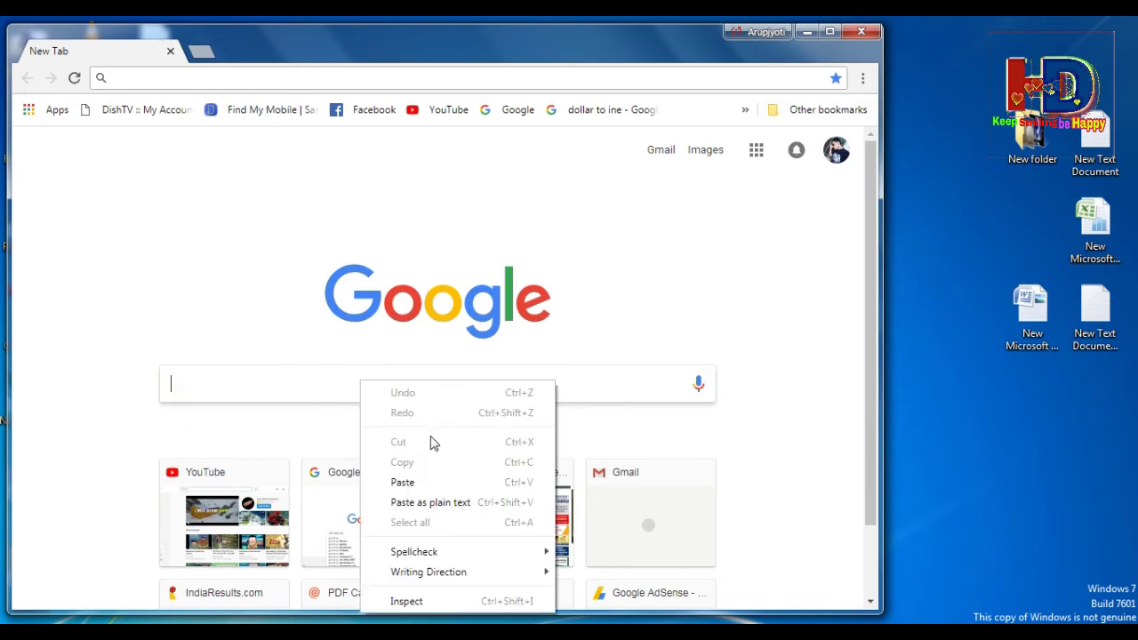
left_click(406, 482)
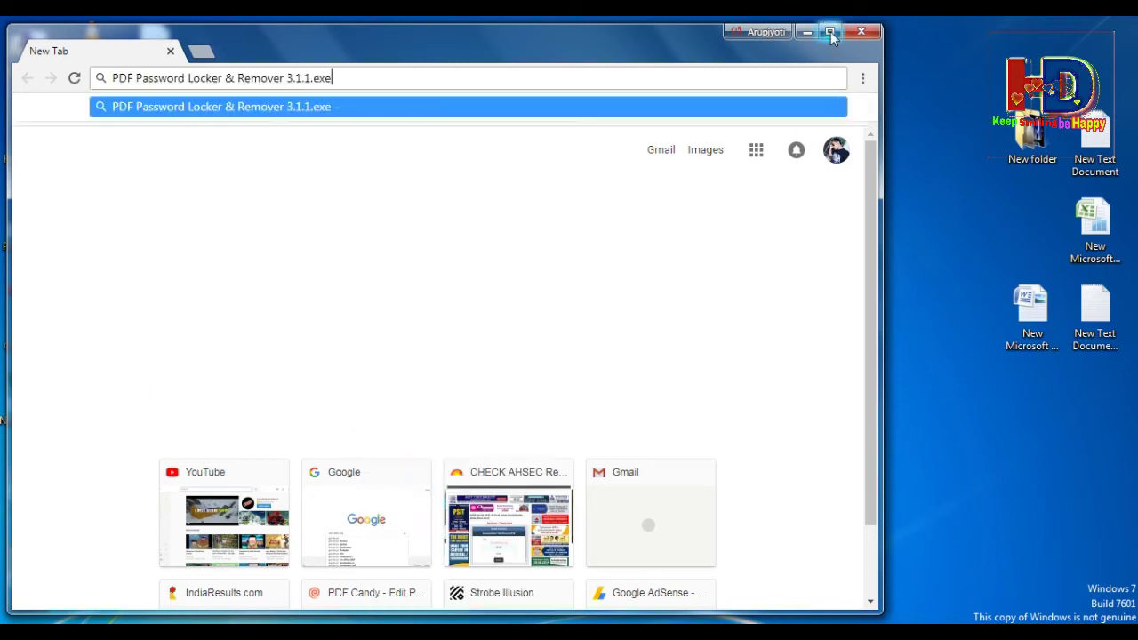
left_click(829, 32)
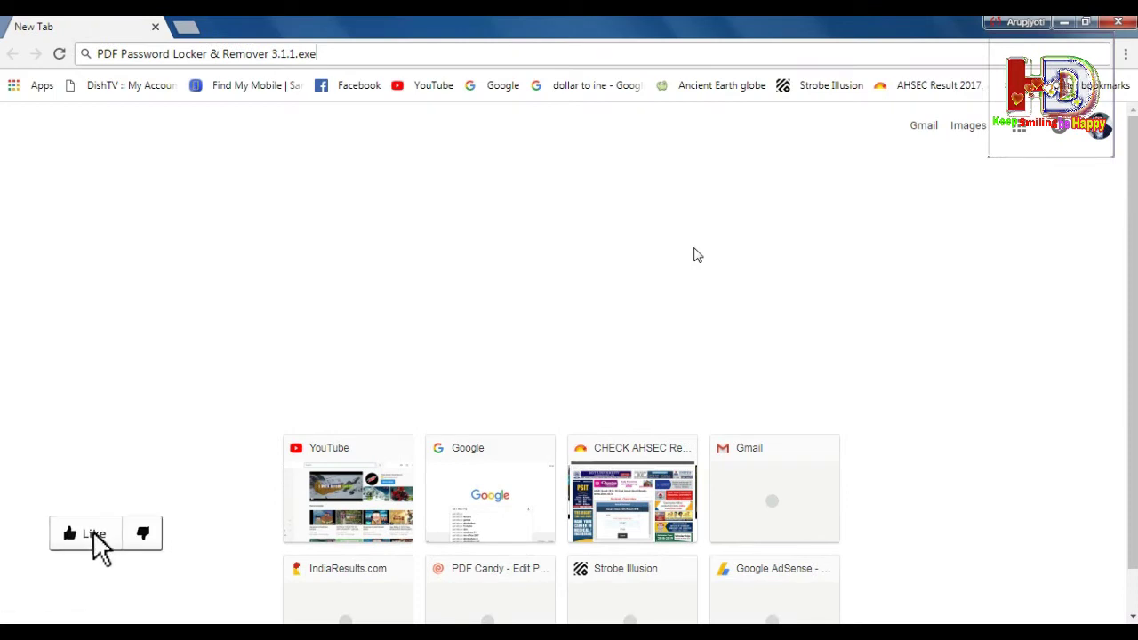
key("Return")
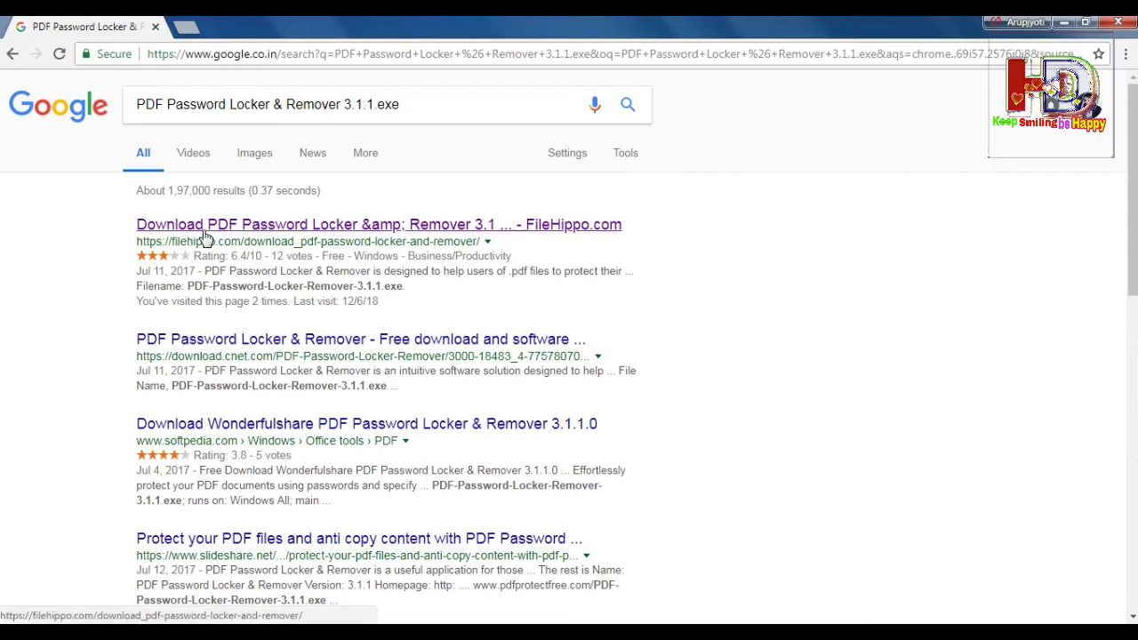
left_click(205, 233)
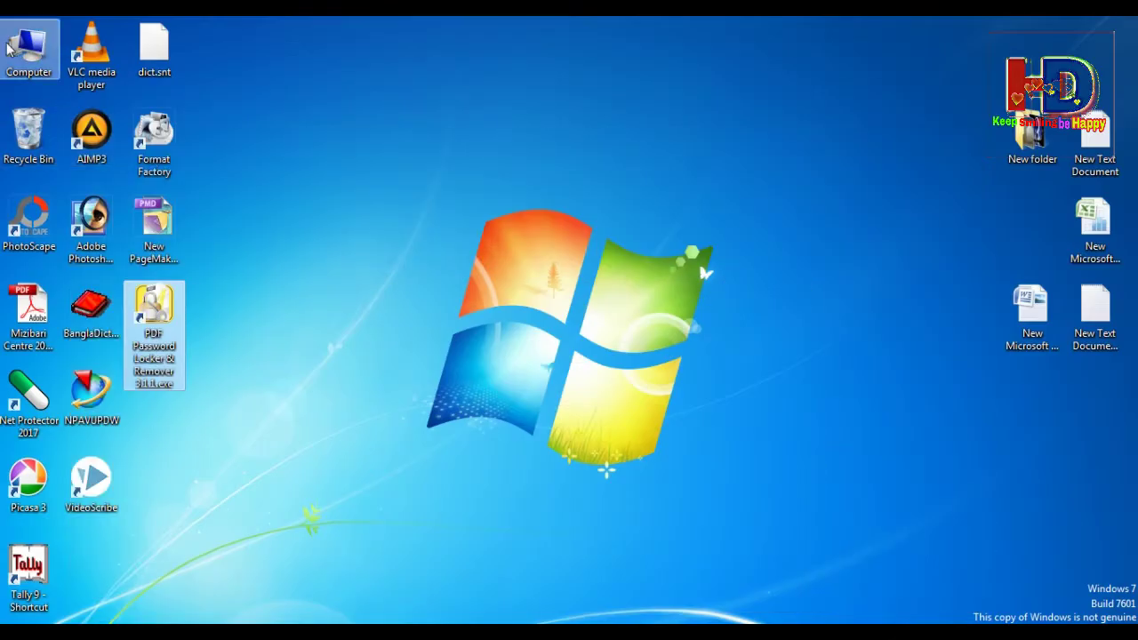
Open the Downloads folder in a maximized Explorer window and select the PDF-Password-Locker-Remover-3.1.1 installer
left_click(29, 51)
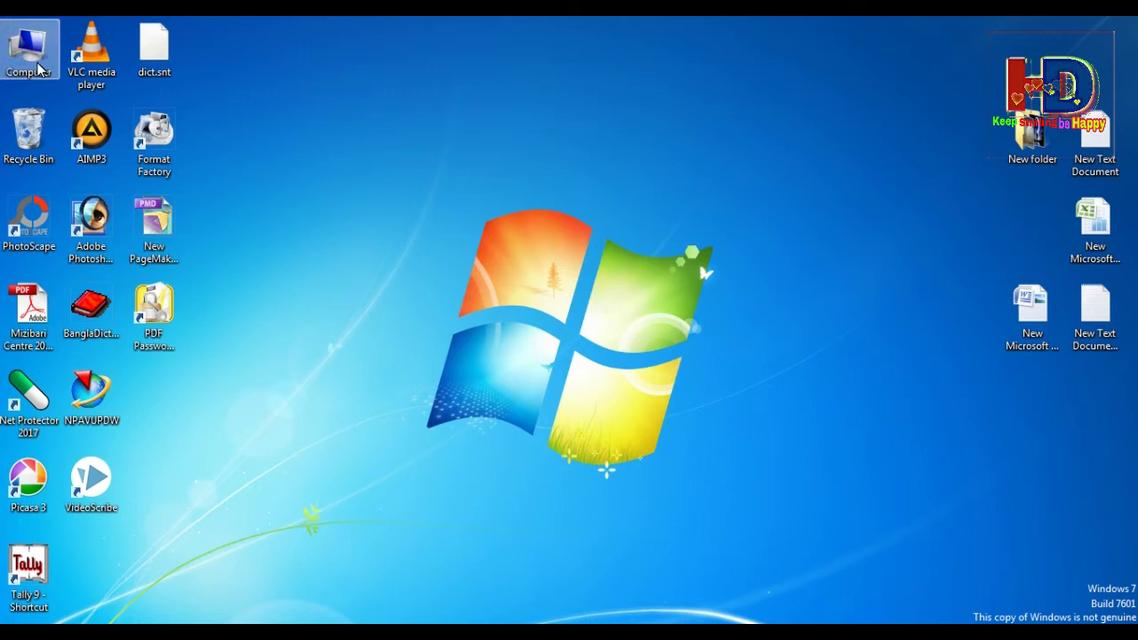
double_click(38, 70)
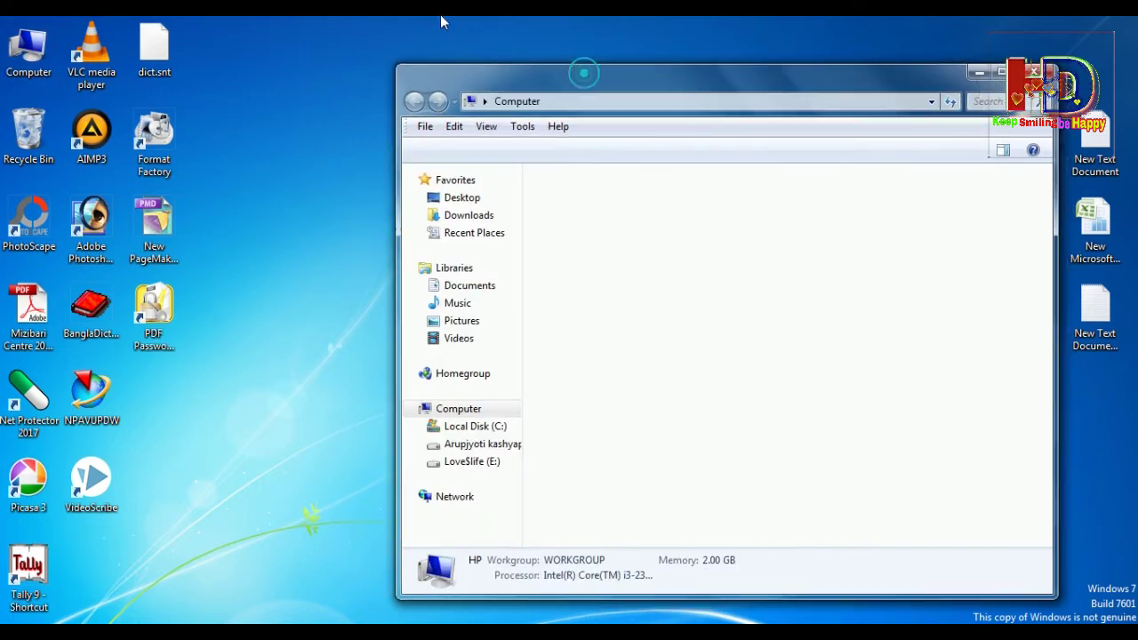
key("super+Up")
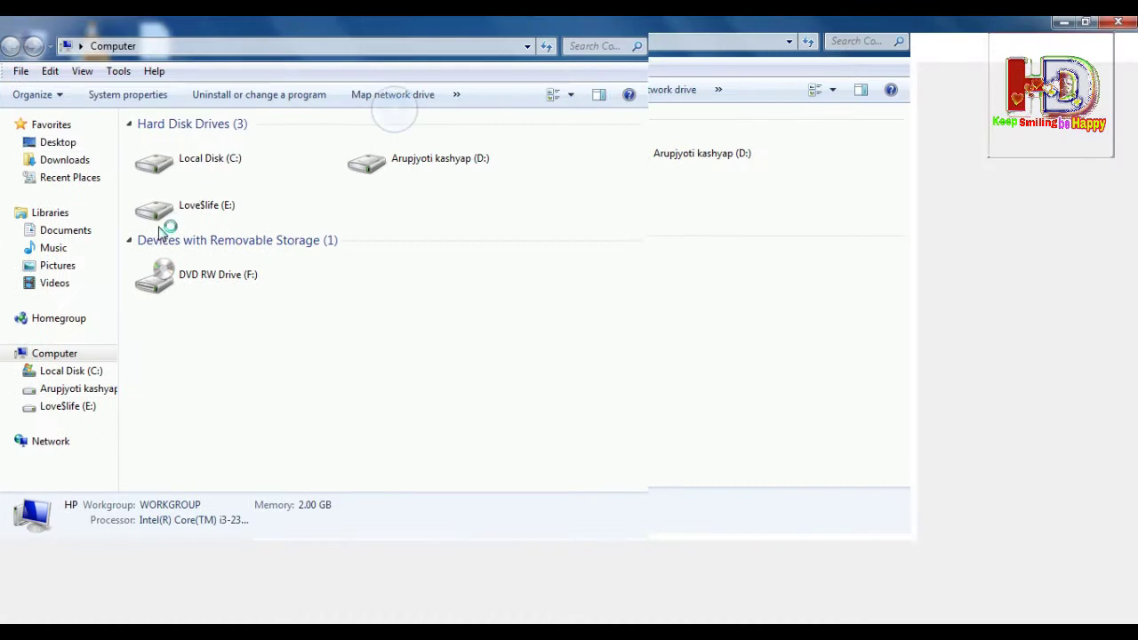
left_click(75, 161)
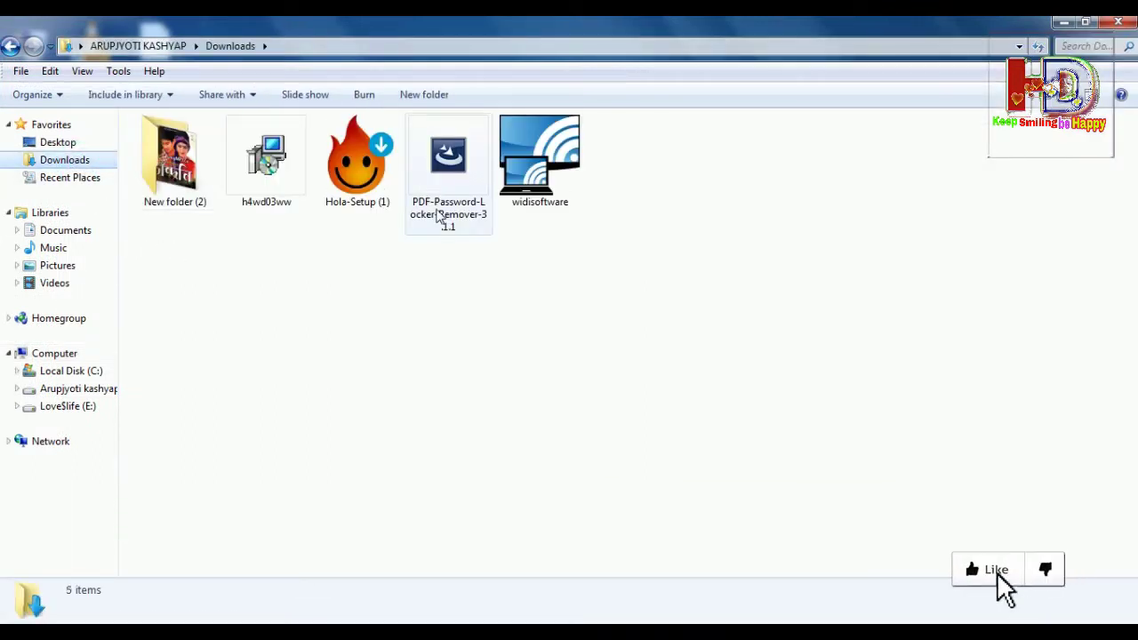
left_click(439, 214)
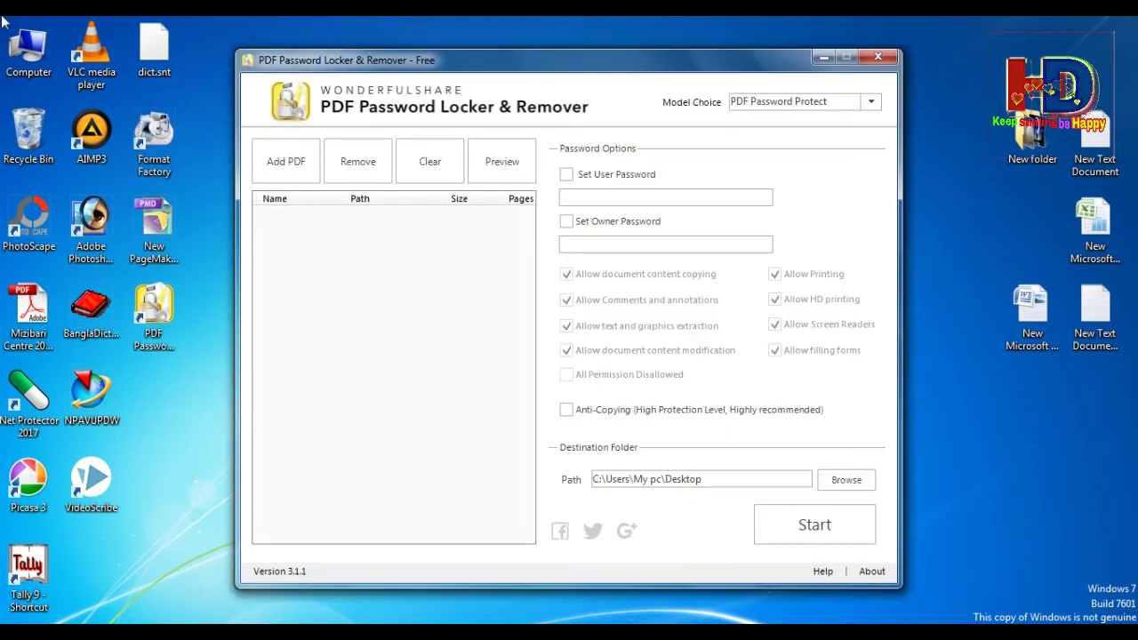
Minimize the PDF Password Locker & Remover window and open New Microsoft Office Word Document from the desktop
left_click_drag(658, 67, 700, 83)
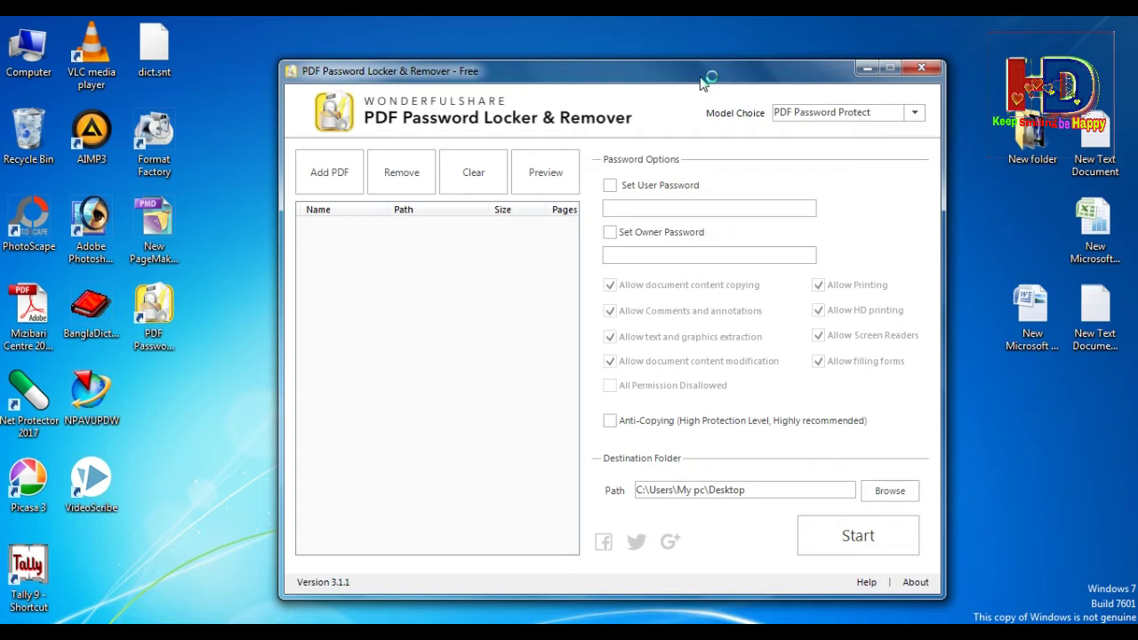
left_click(866, 70)
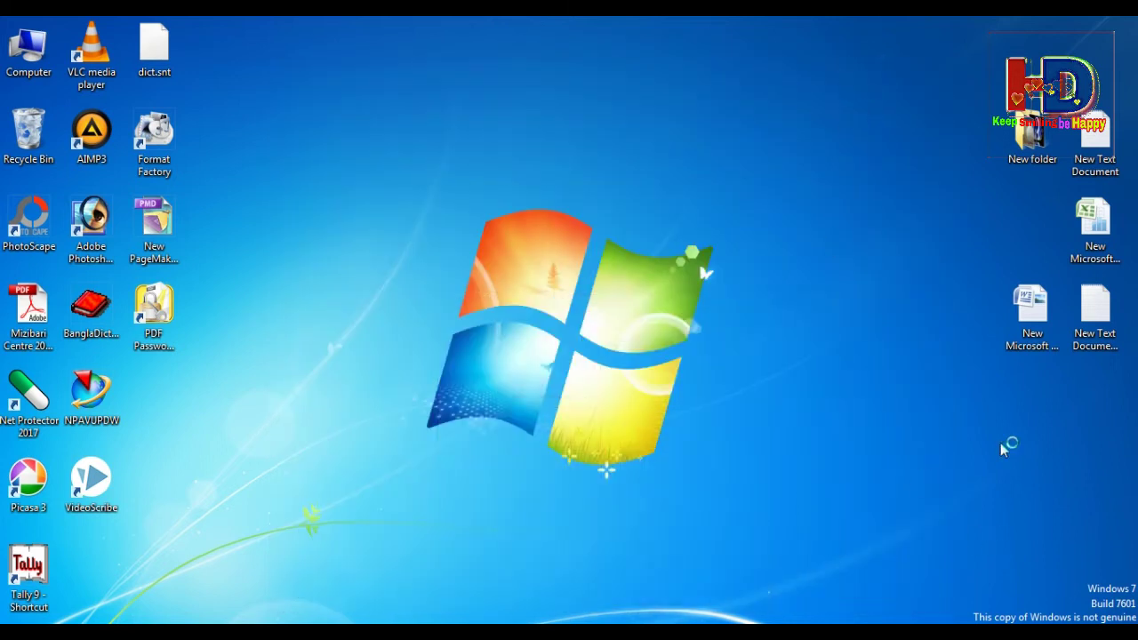
double_click(1014, 348)
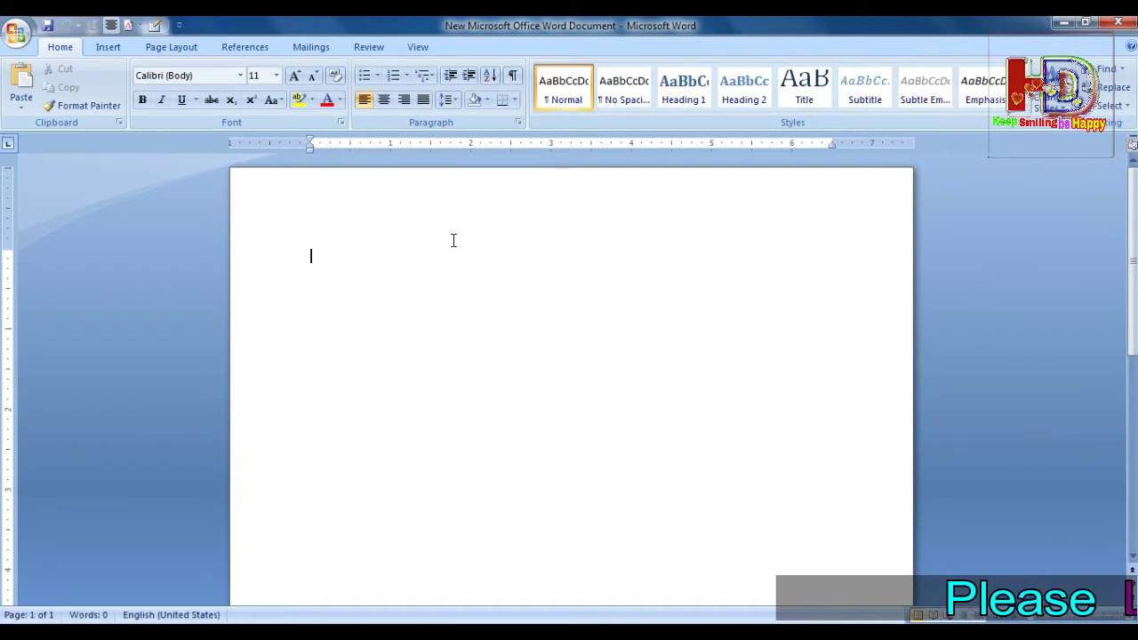
Minimize Word, open New Text Document (2) in Notepad and copy its RAM specification text from "Two SODIMM" through "English"
left_click(1064, 24)
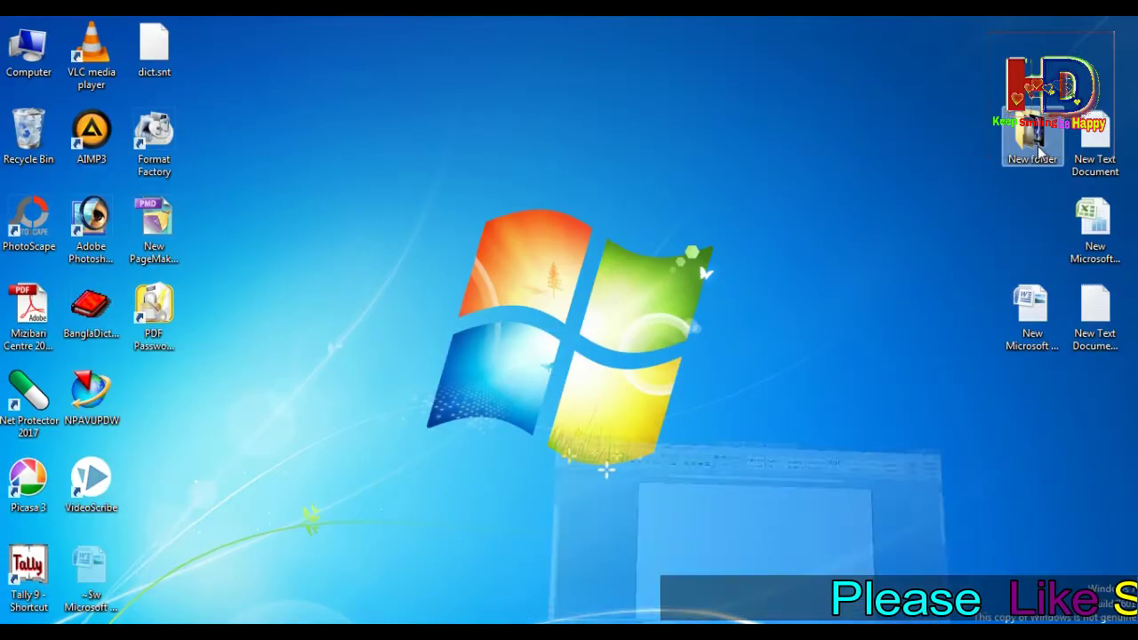
left_click(1032, 333)
left_click(1094, 316)
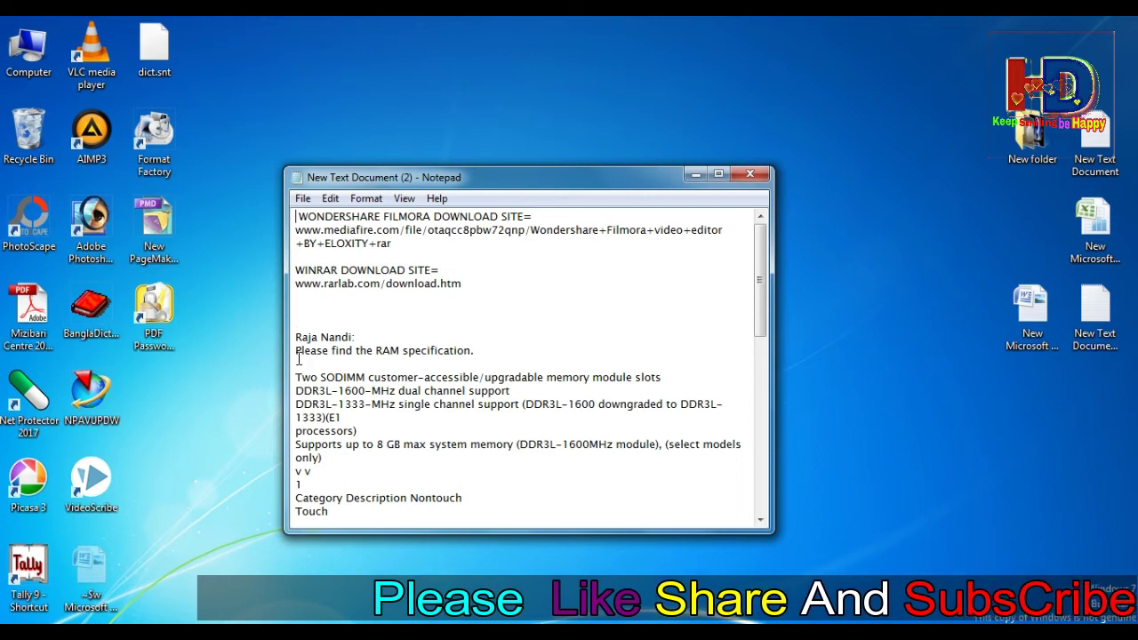
scroll(297, 343, "down", 4)
left_click_drag(297, 216, 447, 450)
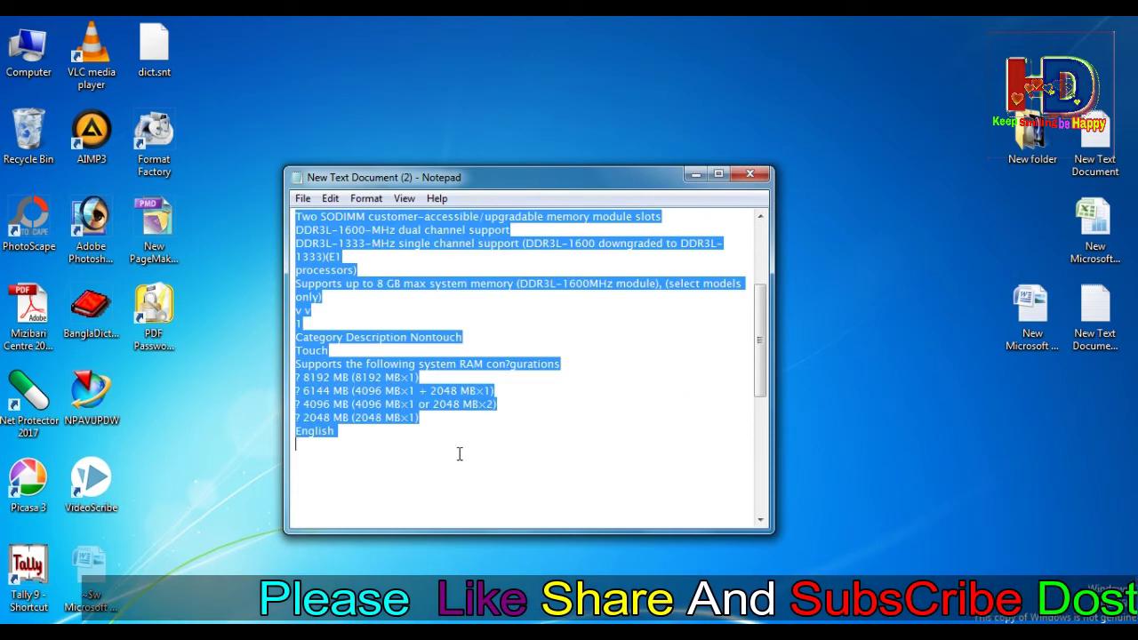
right_click(435, 382)
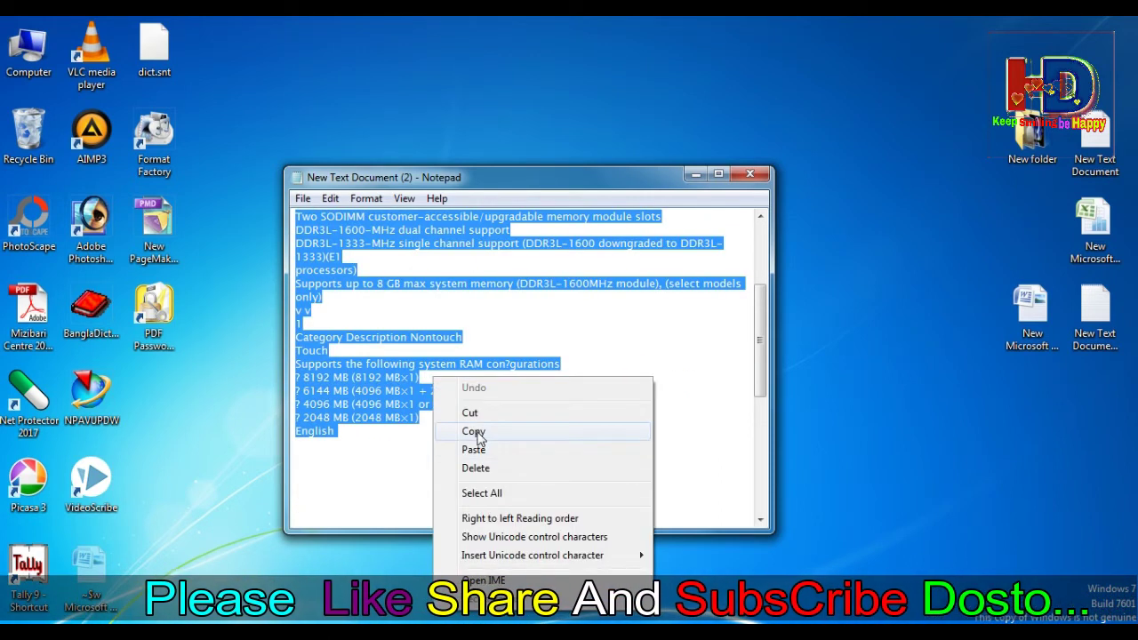
left_click(477, 431)
Minimize Notepad, paste the copied RAM specification into the blank Word document and review the pasted text
left_click(696, 173)
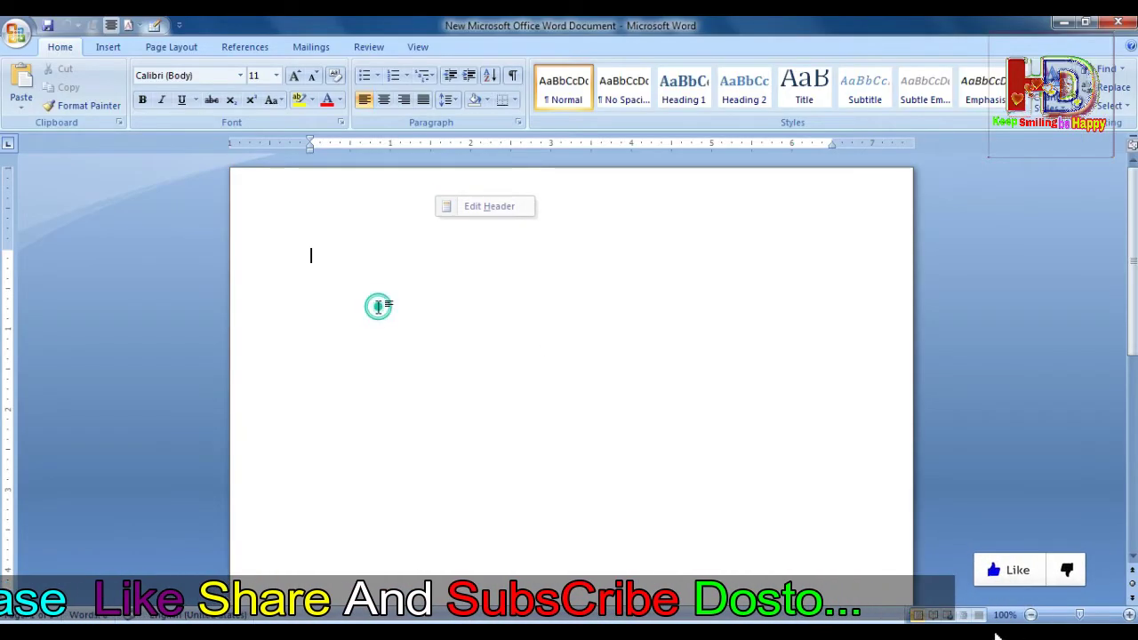
key("ctrl+v")
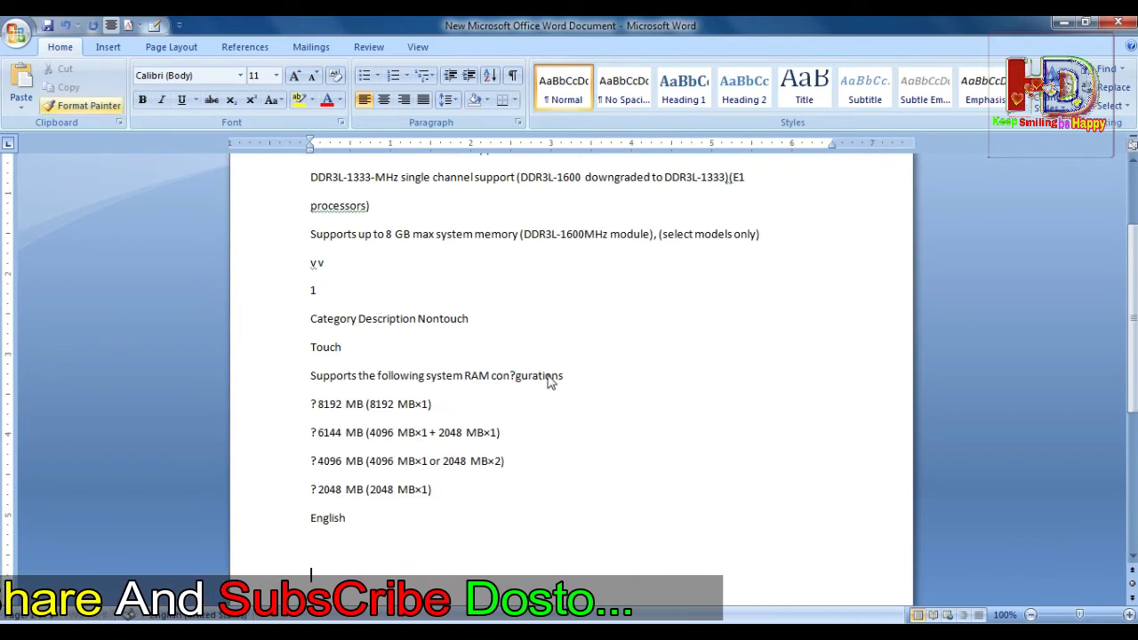
scroll(688, 360, "up", 3)
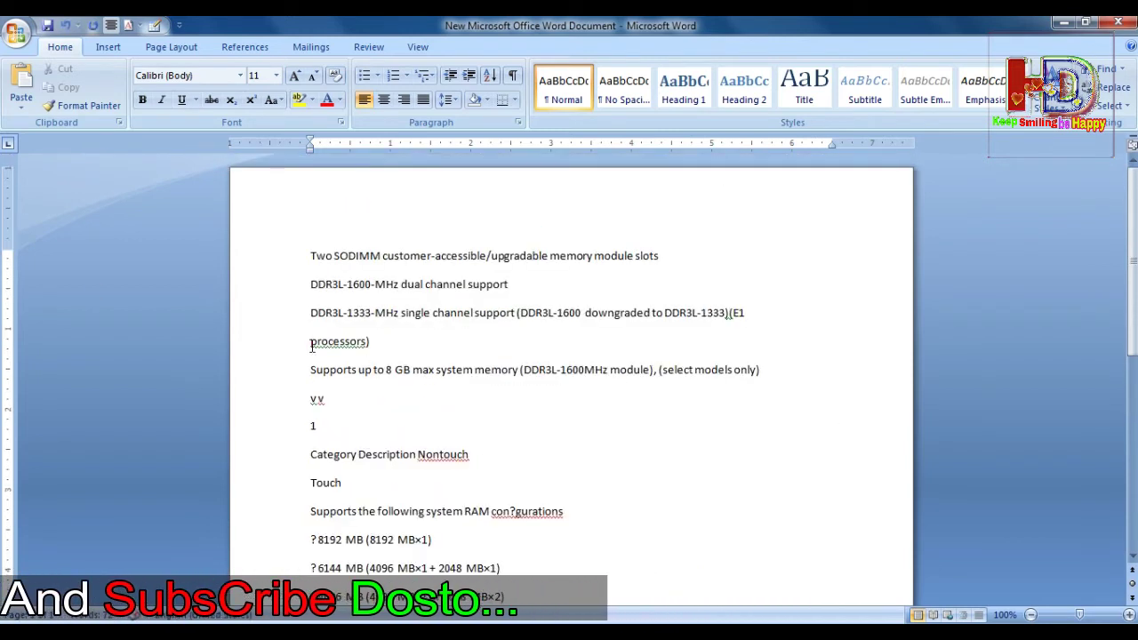
scroll(472, 314, "down", 1)
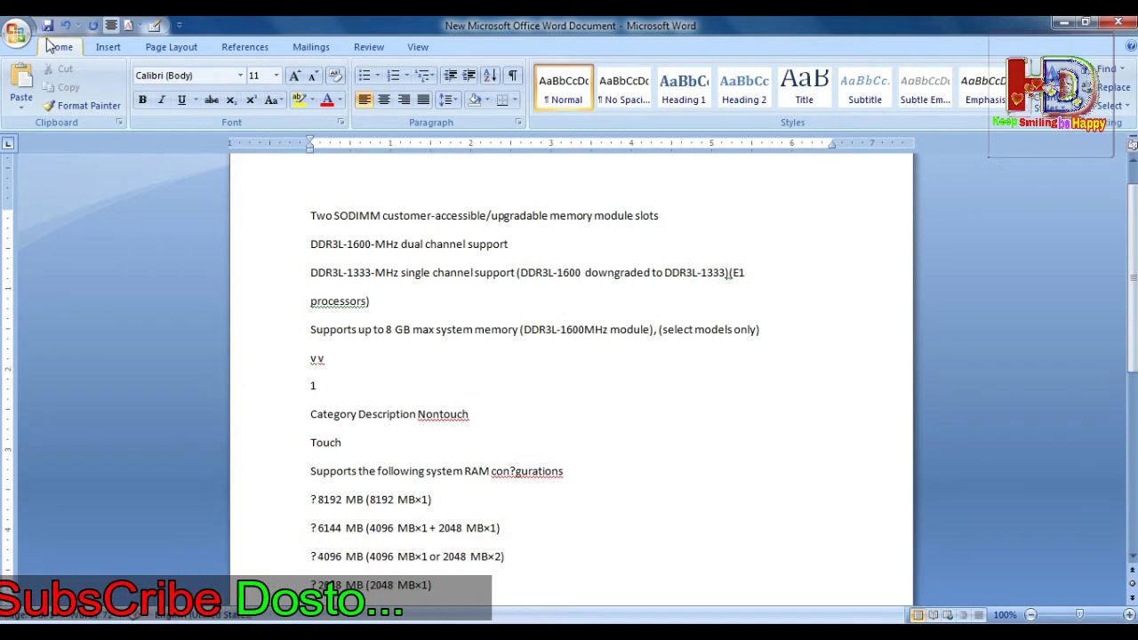
Save a copy of the Word document to the Desktop as a PDF named sample1
left_click(16, 34)
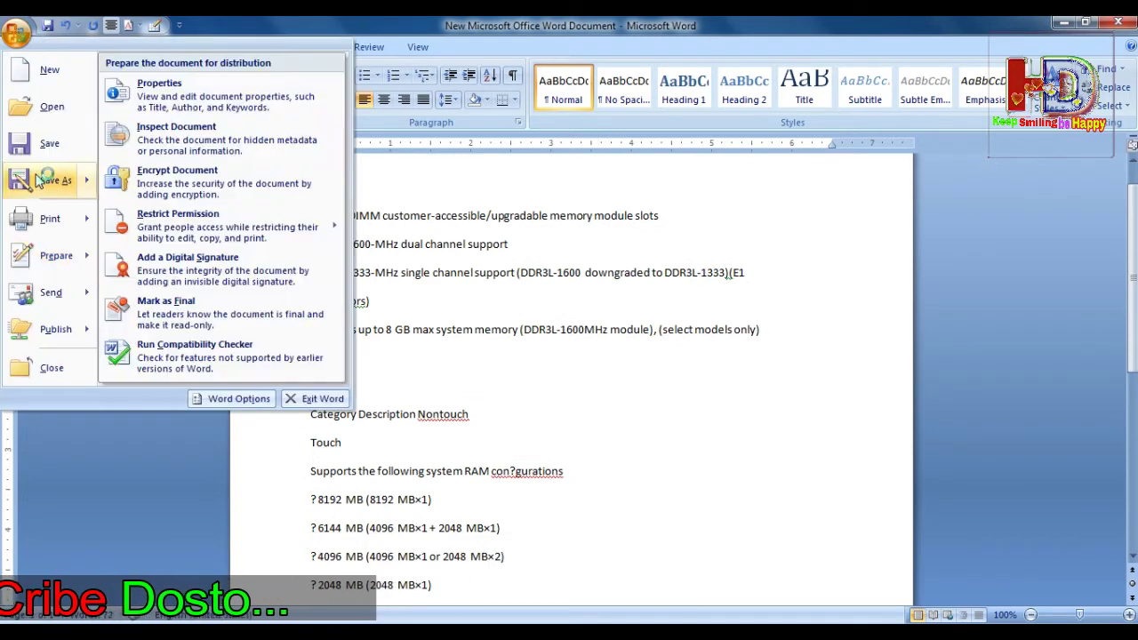
left_click(41, 185)
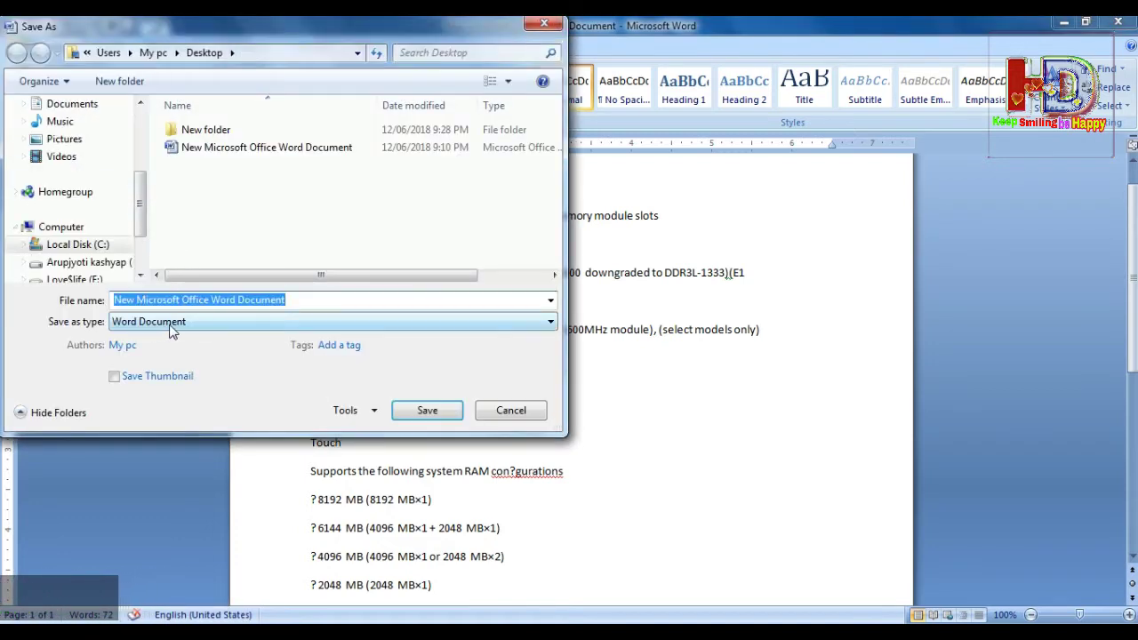
left_click(172, 322)
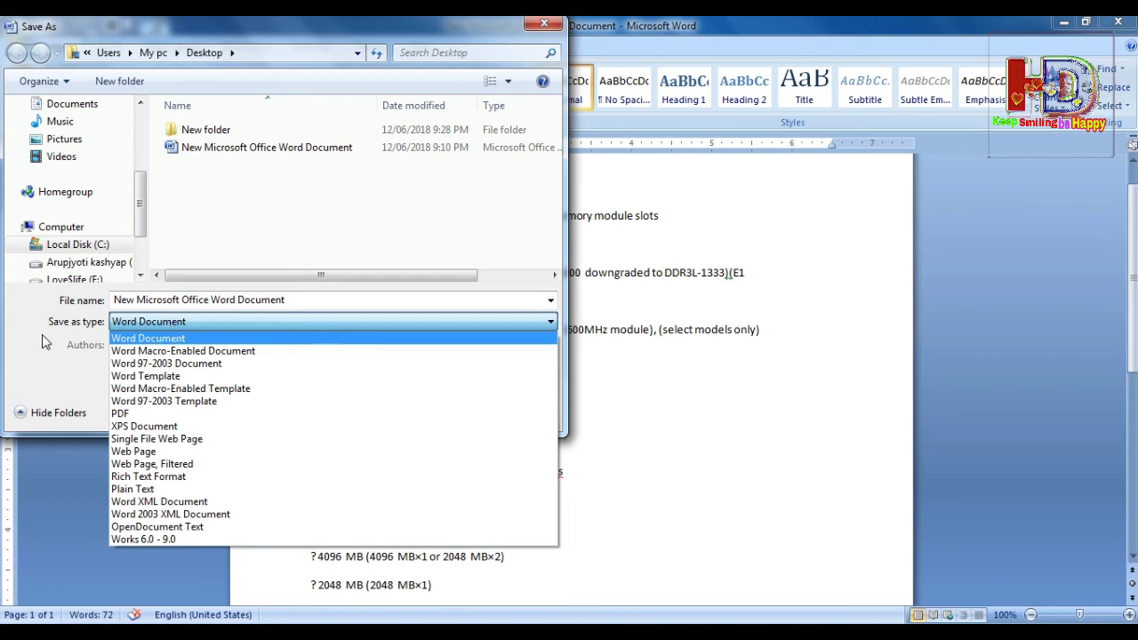
left_click(137, 414)
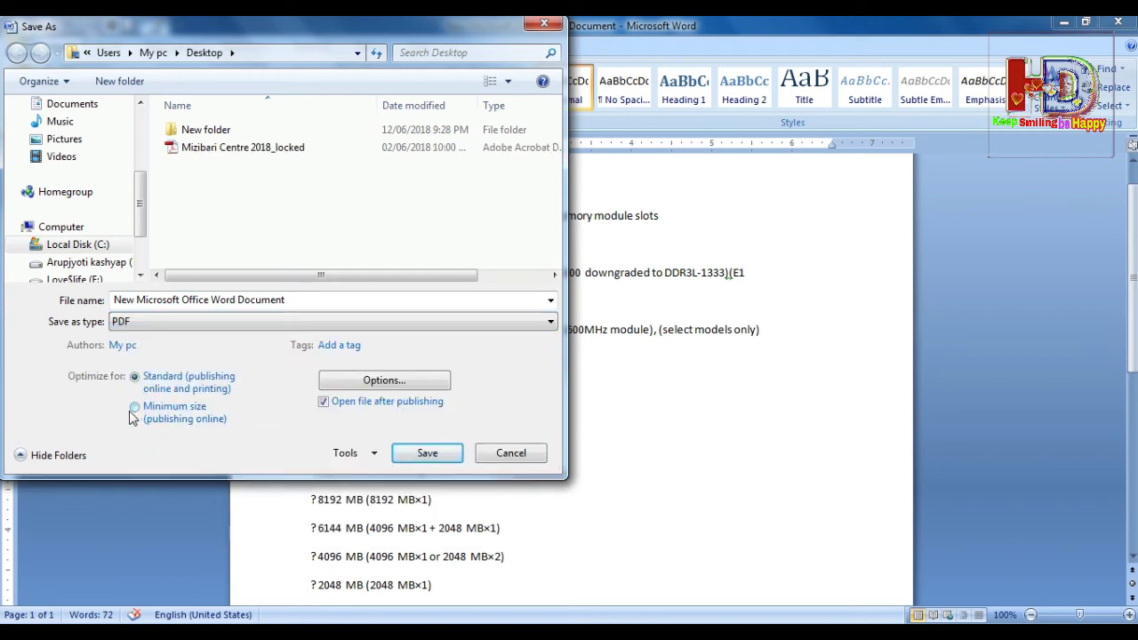
left_click_drag(140, 193, 141, 141)
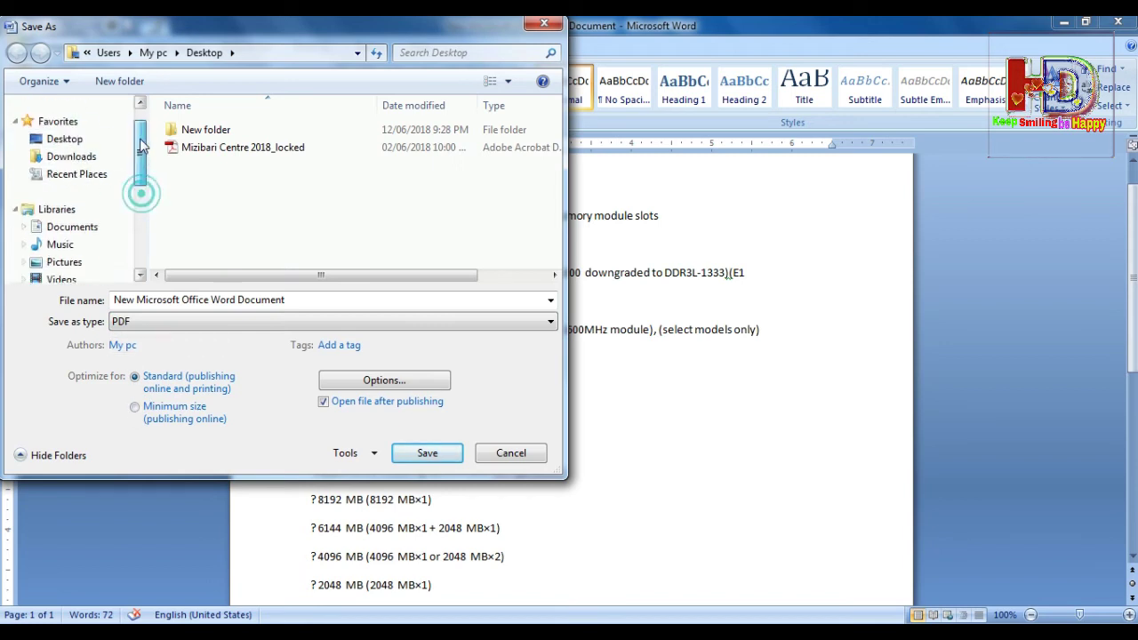
left_click(80, 139)
left_click(311, 300)
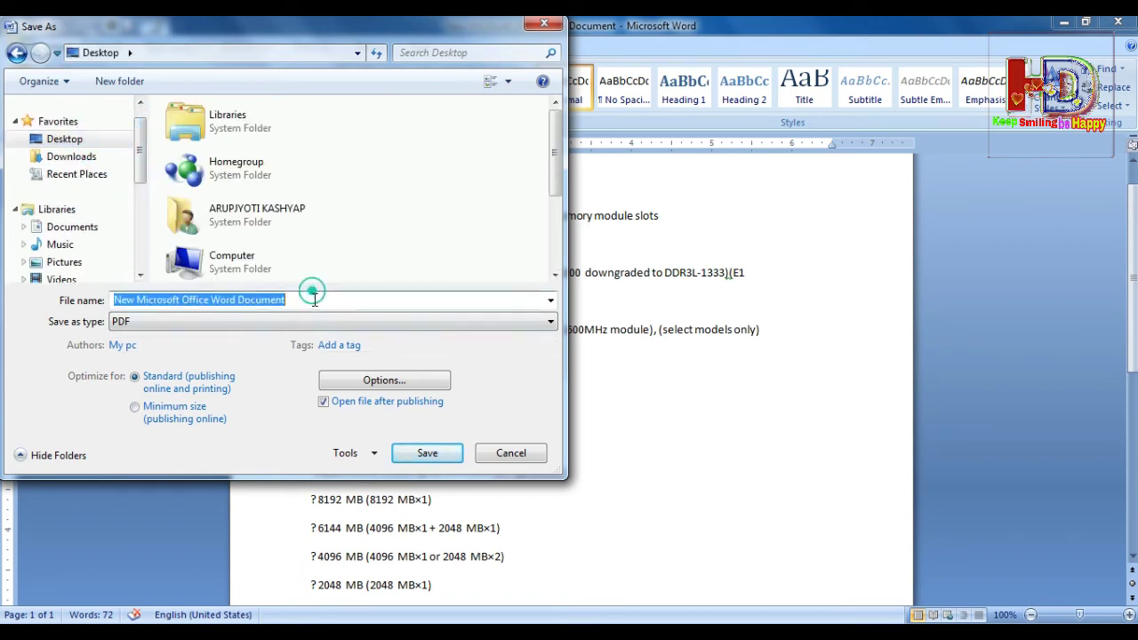
type("sample1")
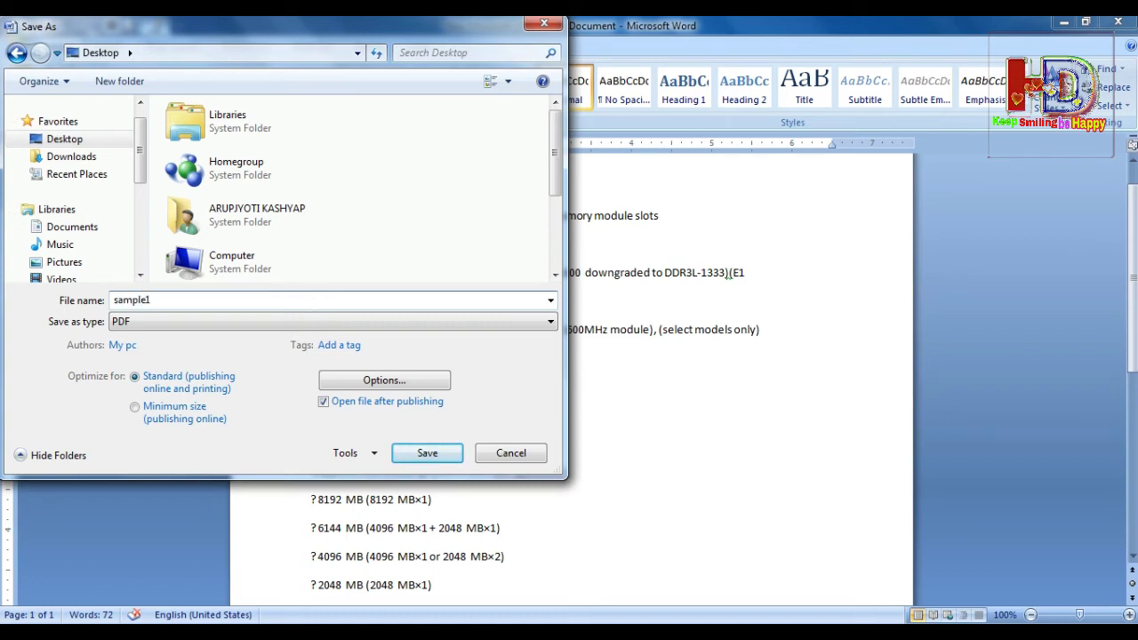
left_click(444, 461)
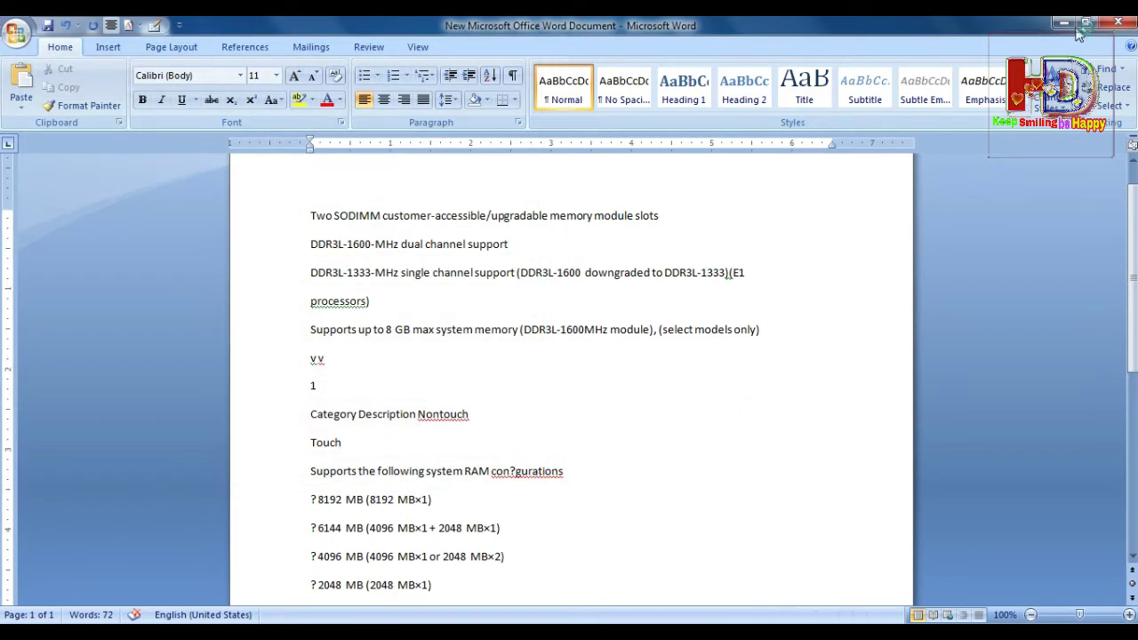
Delete all the text from the Word document and minimize Word
key("ctrl+a")
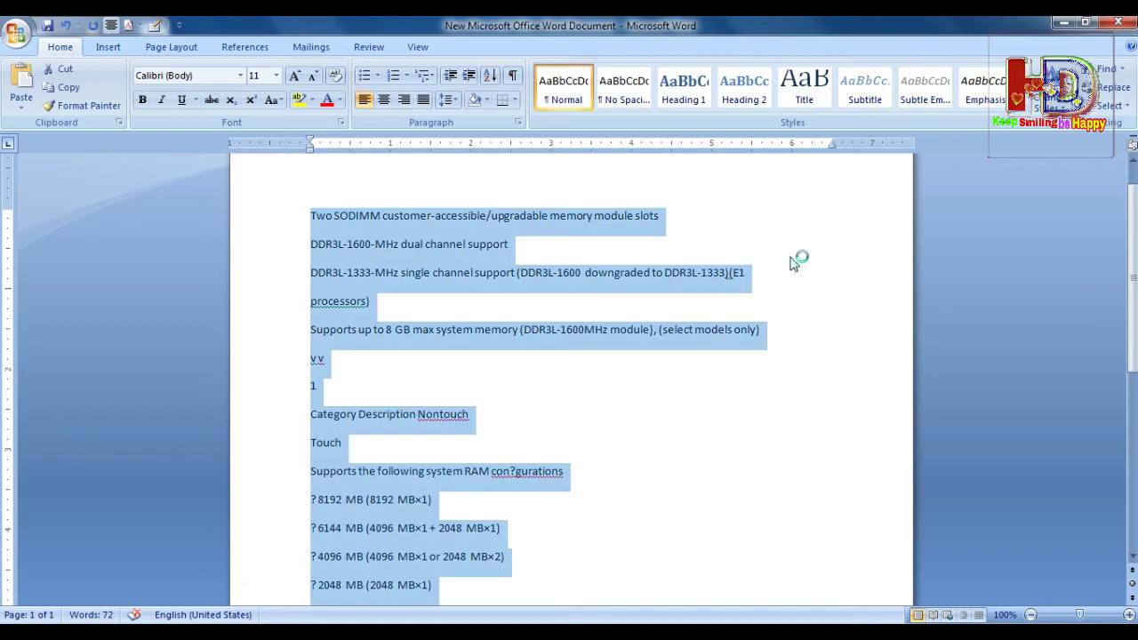
key("Delete")
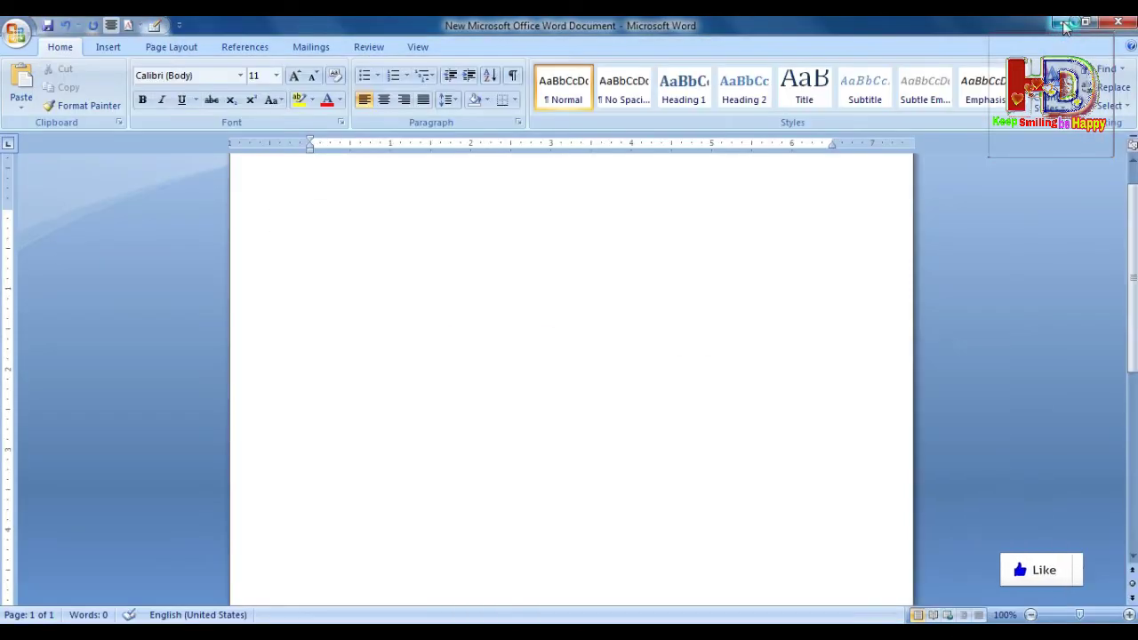
left_click(1064, 23)
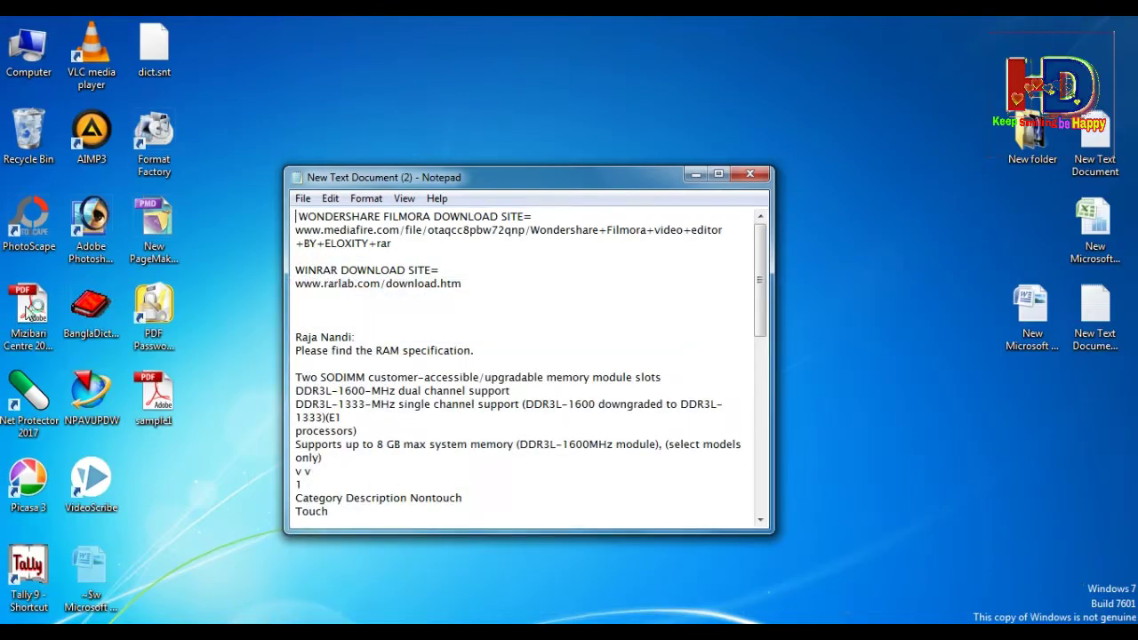
Close Notepad, dismiss the Adobe Reader notice over the sample1 PDF and close that PDF
left_click(751, 176)
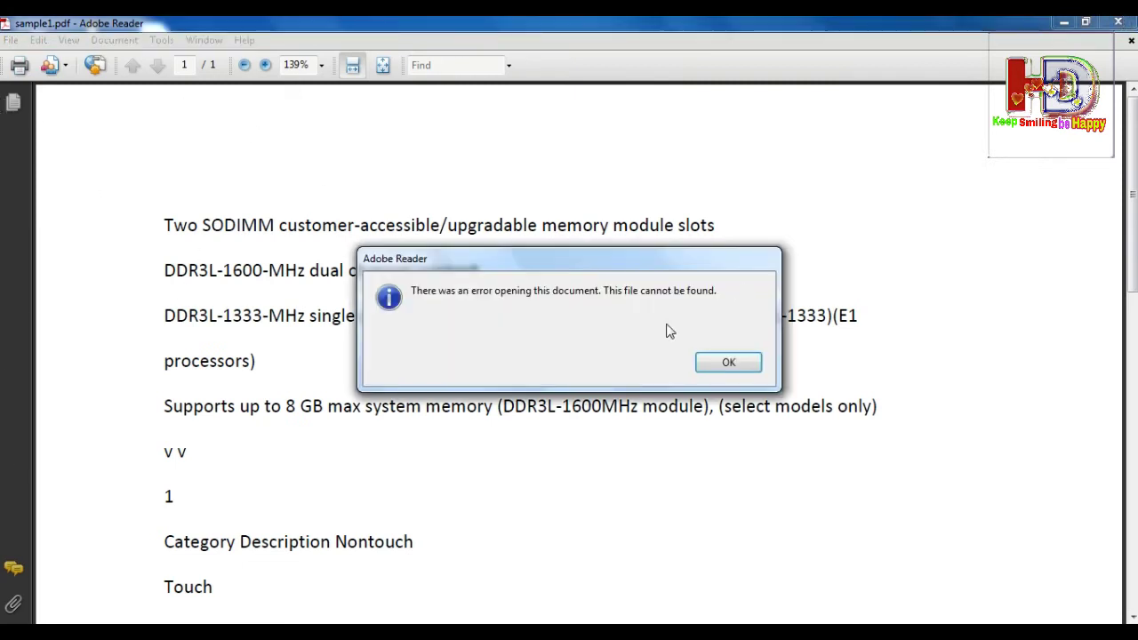
left_click(728, 366)
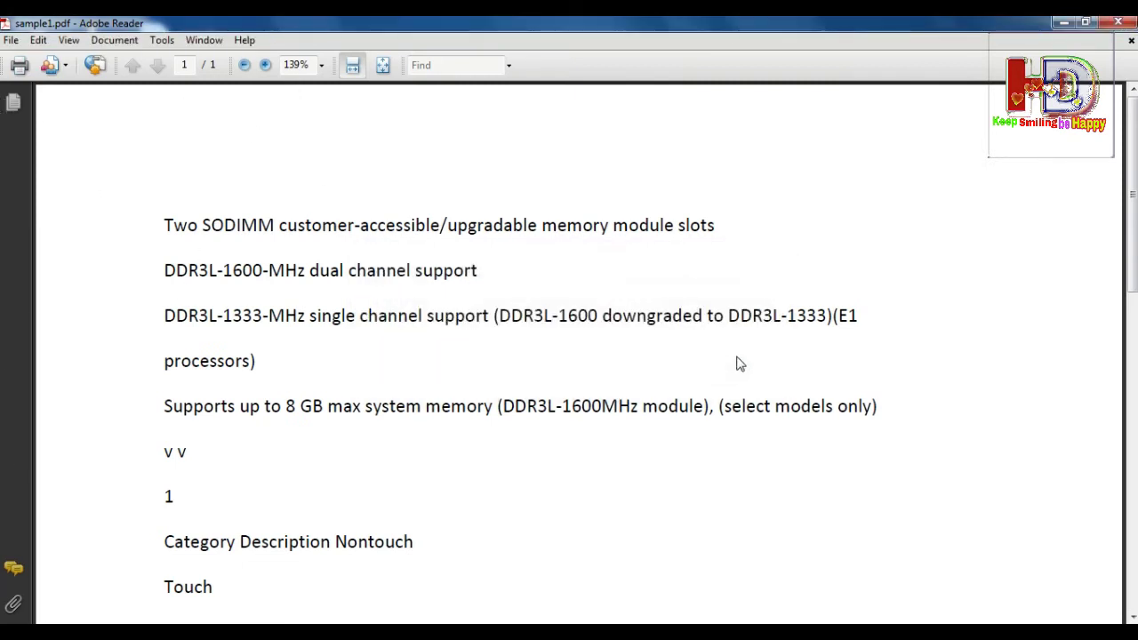
left_click(1119, 24)
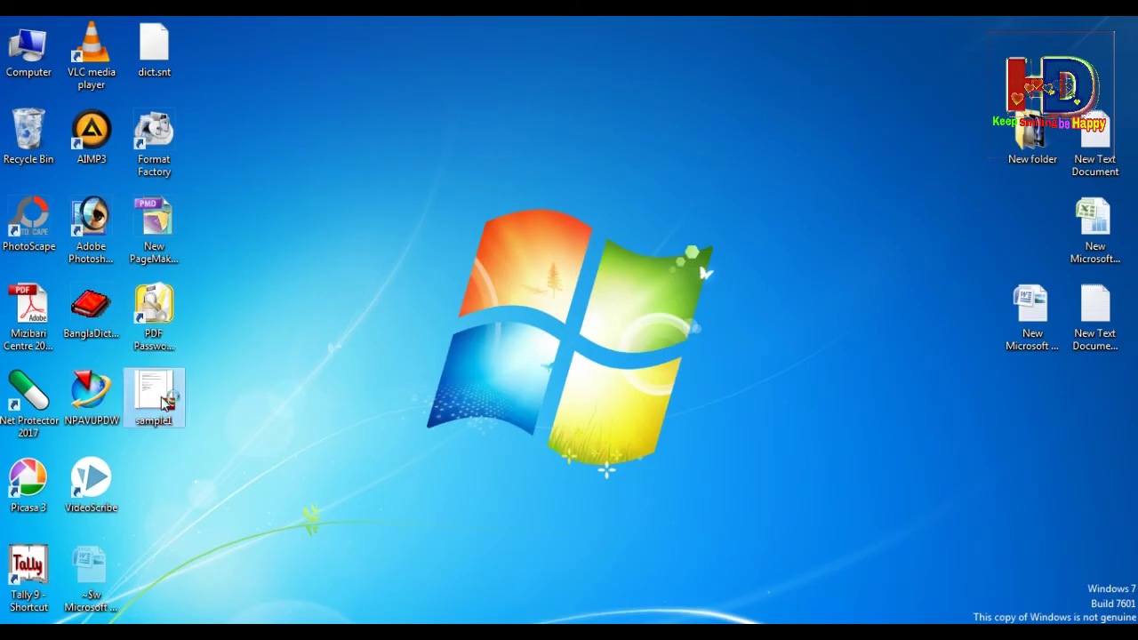
Reopen the sample1 PDF from the Desktop, look through its text and close it
double_click(166, 403)
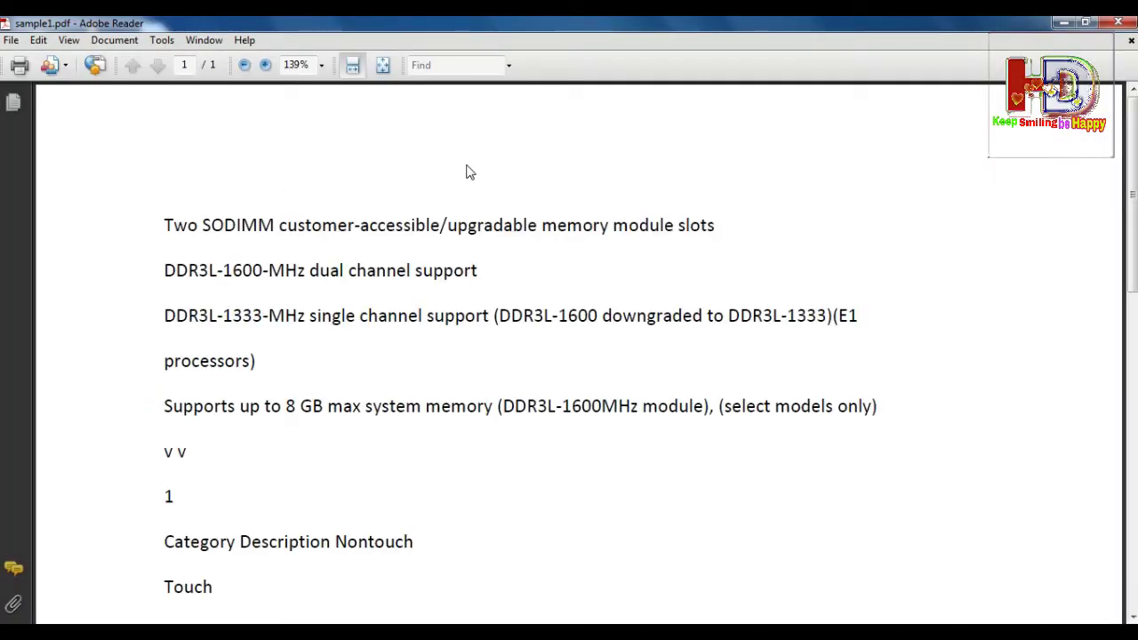
scroll(398, 234, "down", 3)
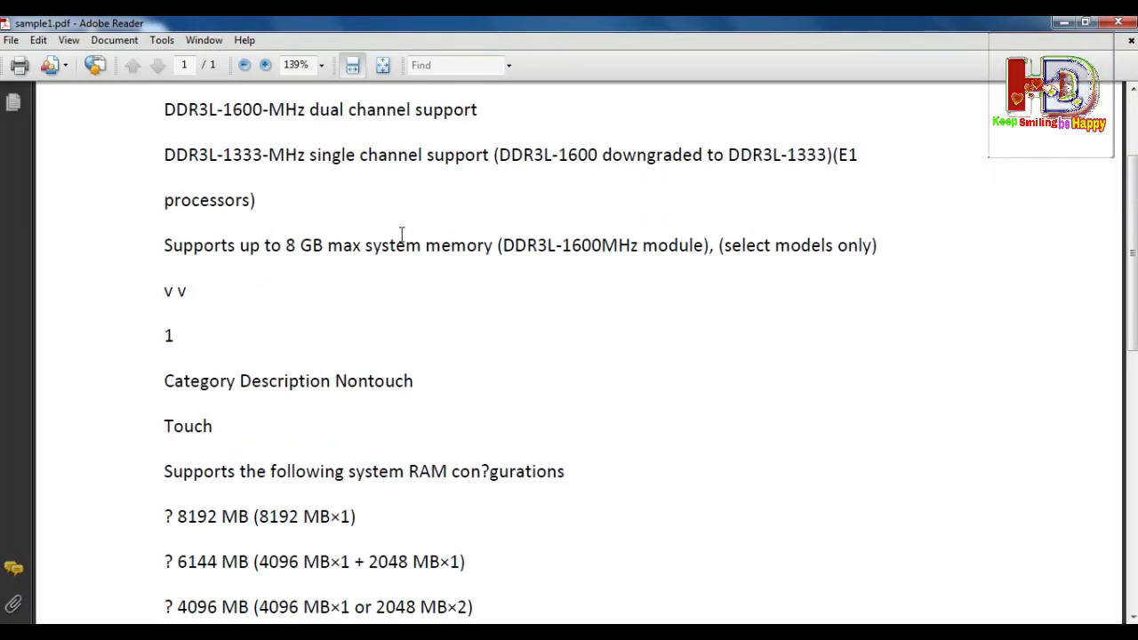
scroll(400, 234, "up", 3)
left_click(1120, 24)
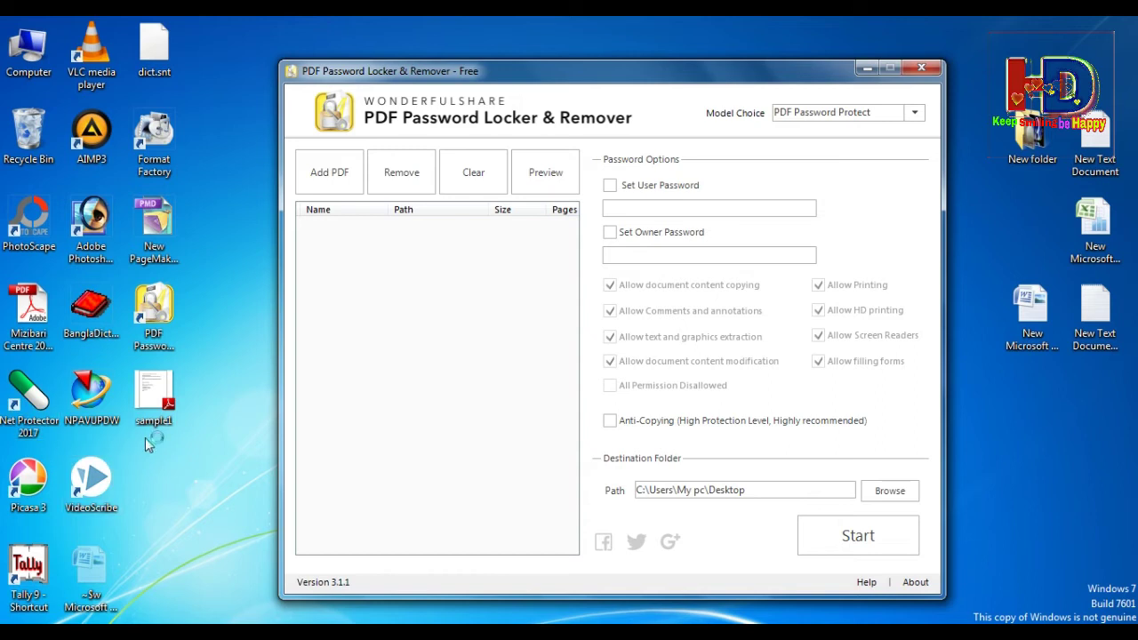
Add sample1 from the Desktop to PDF Password Locker & Remover, set a user password and create the protected copy on the Desktop
left_click_drag(149, 423, 412, 273)
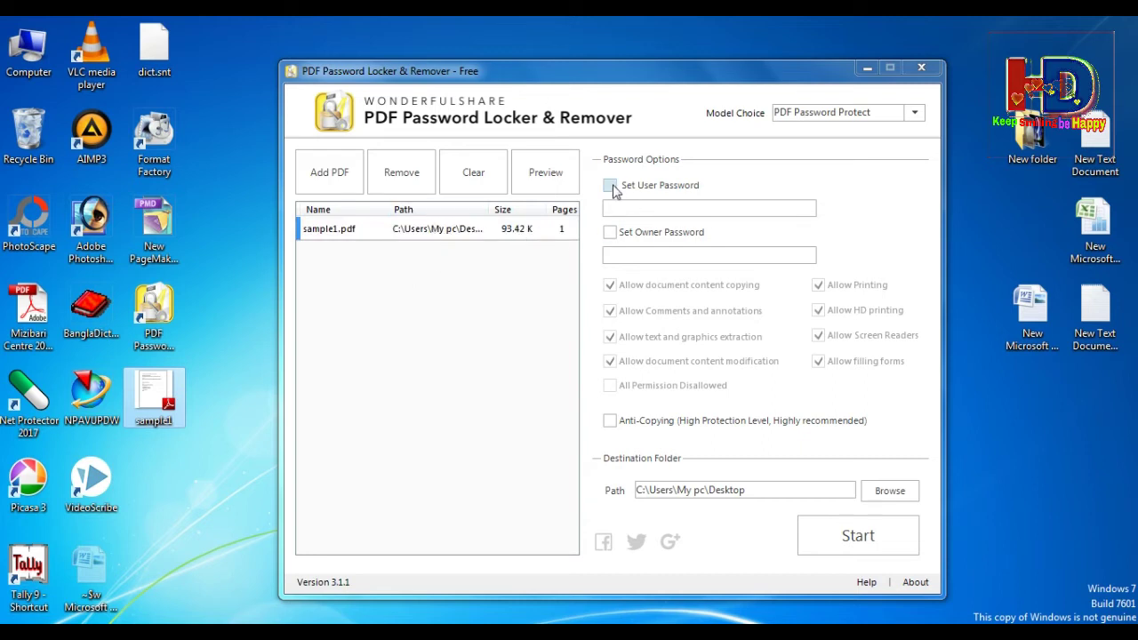
left_click(610, 185)
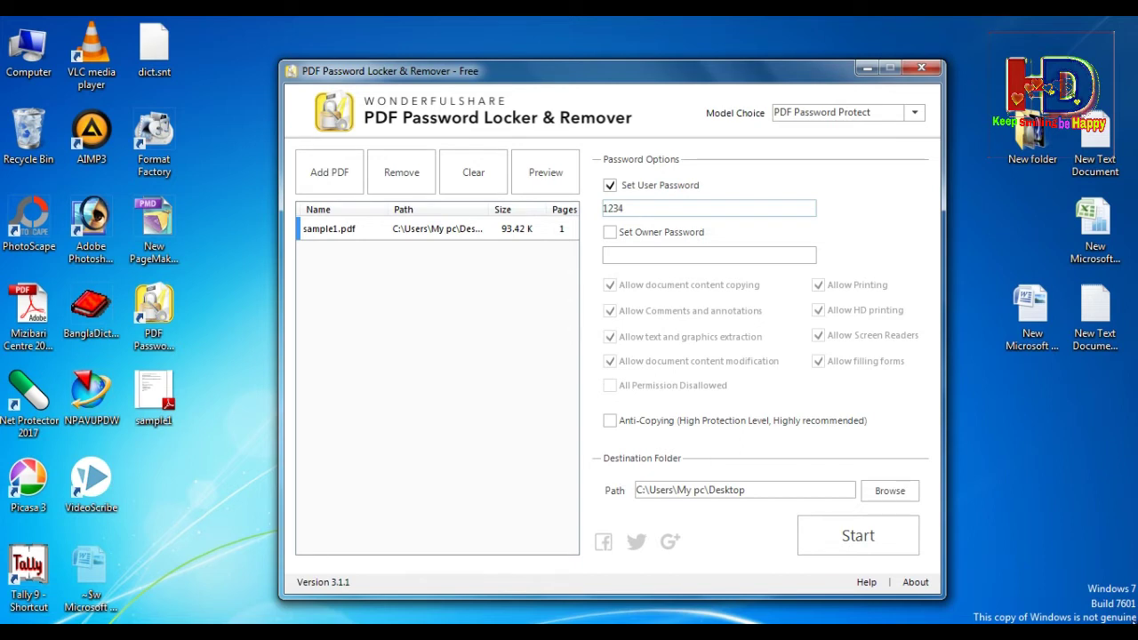
left_click(871, 538)
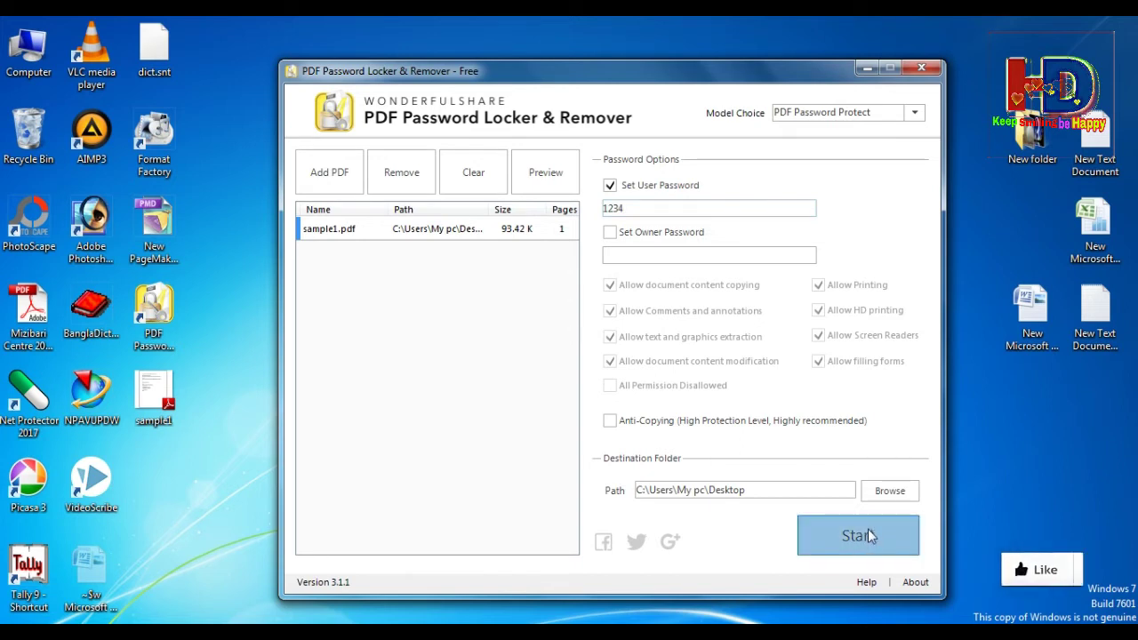
left_click(604, 385)
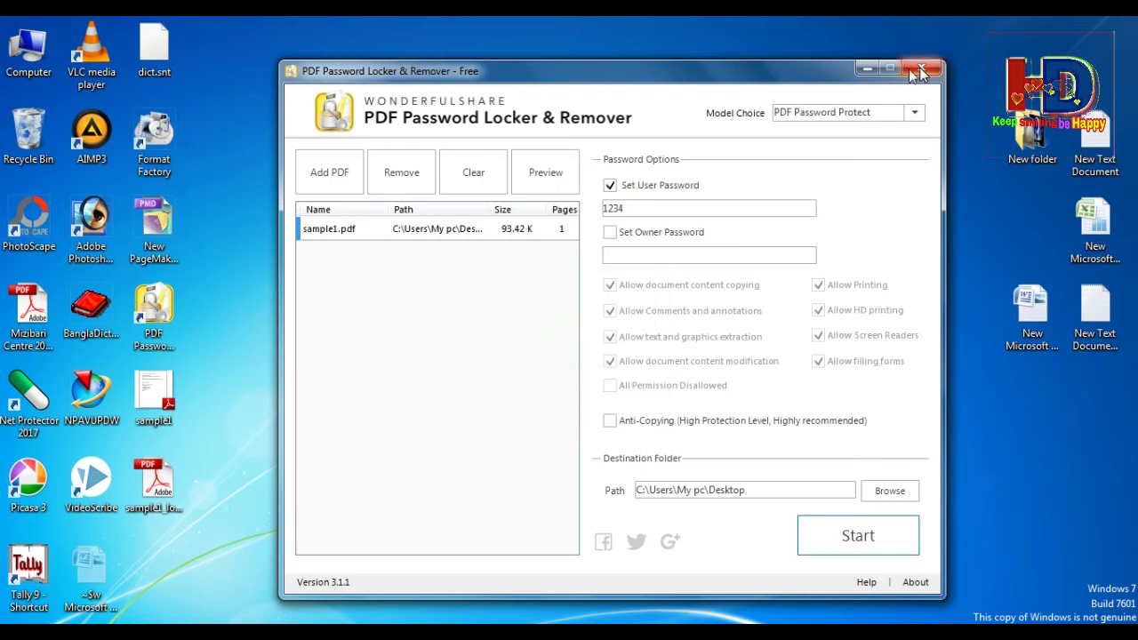
Turn off the user password option, clear the PDF list and minimize PDF Password Locker & Remover
left_click(611, 185)
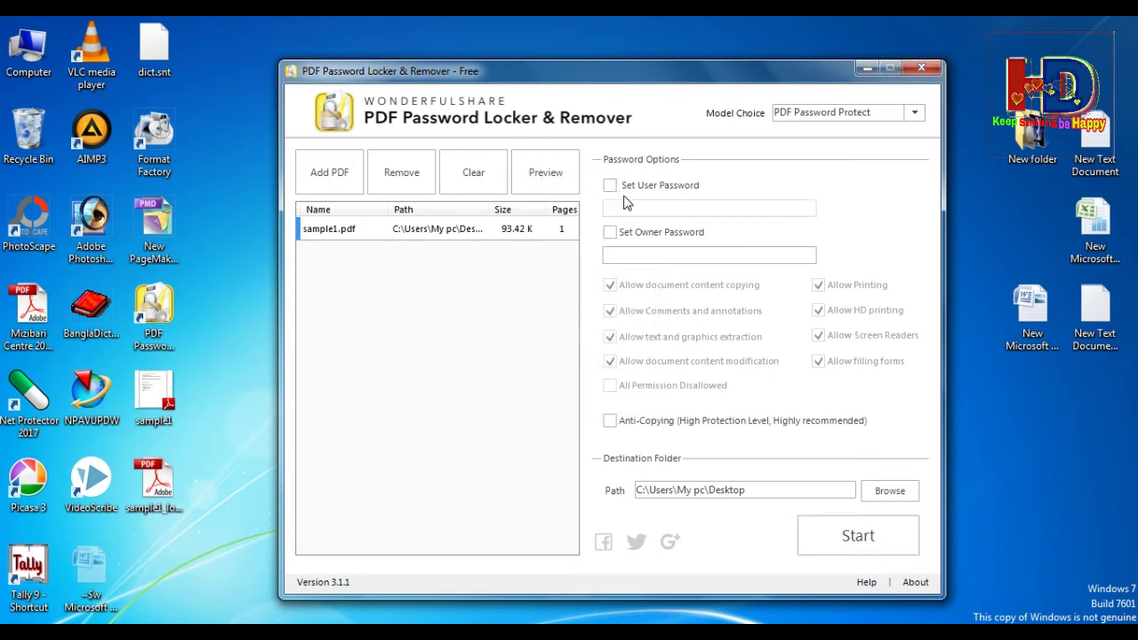
left_click(411, 231)
left_click(471, 171)
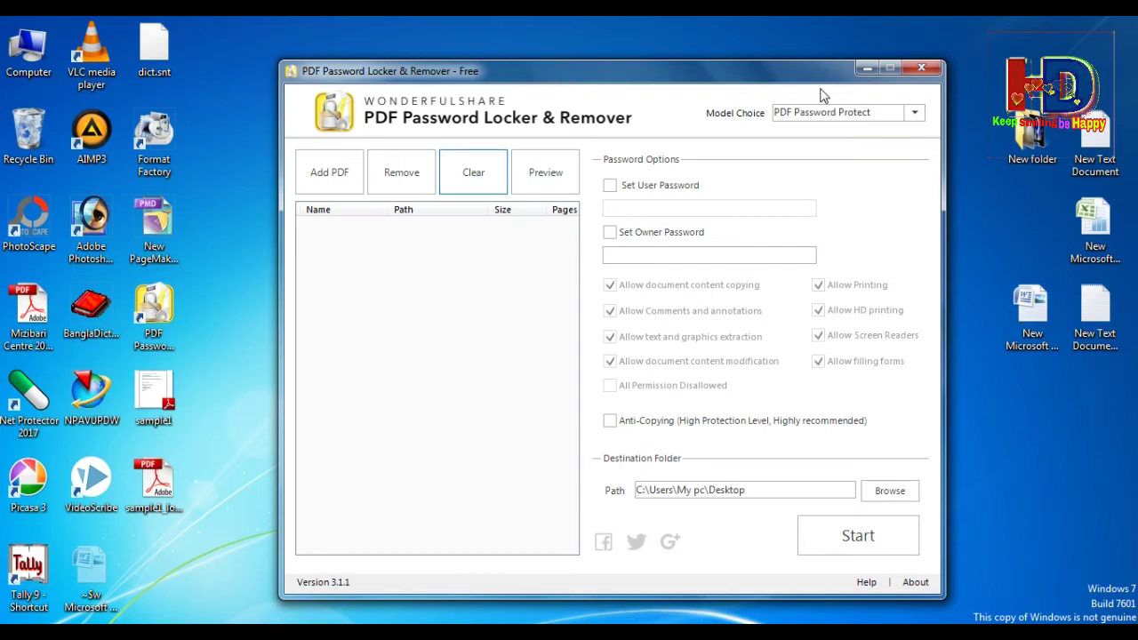
left_click(869, 71)
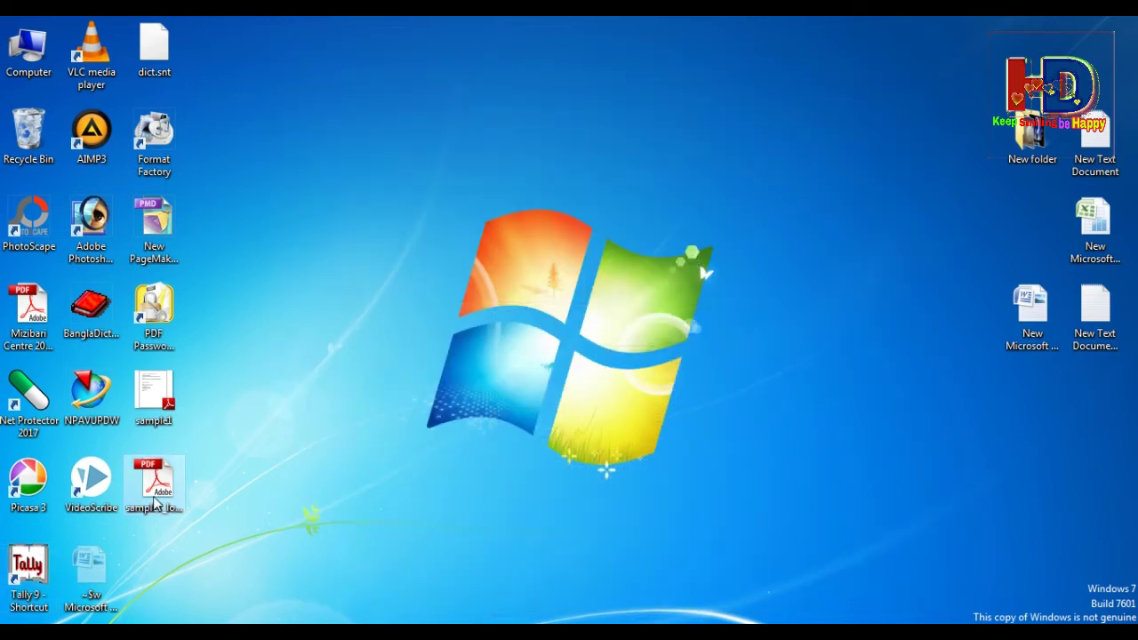
Open sample1_locked from the Desktop in Adobe Reader by entering the document open password, and dismiss the error notice
double_click(155, 503)
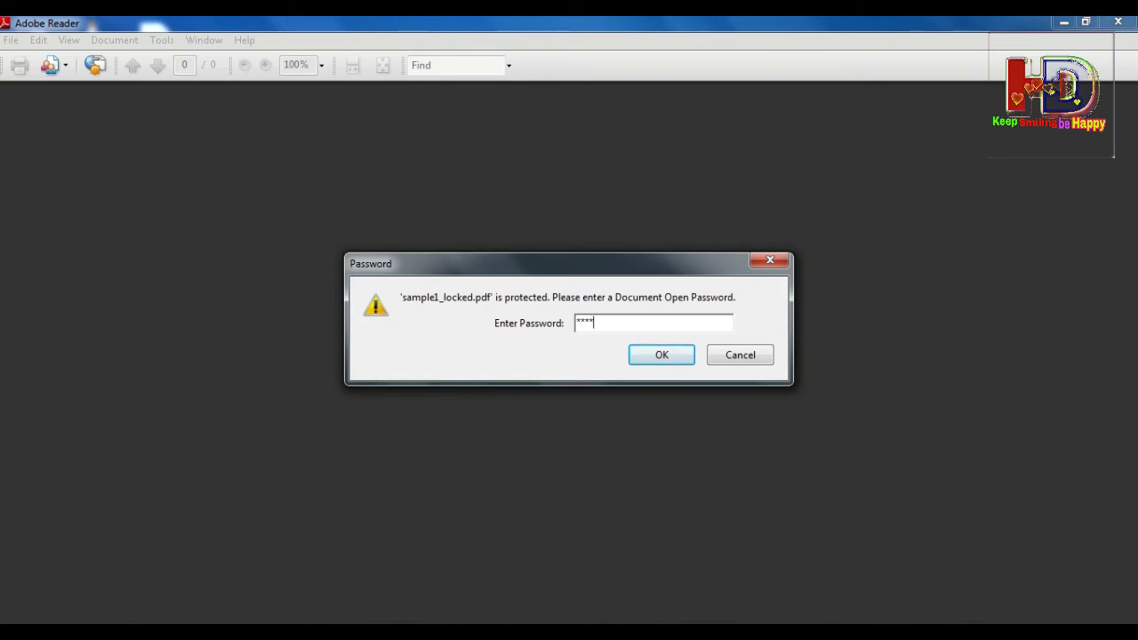
key("Return")
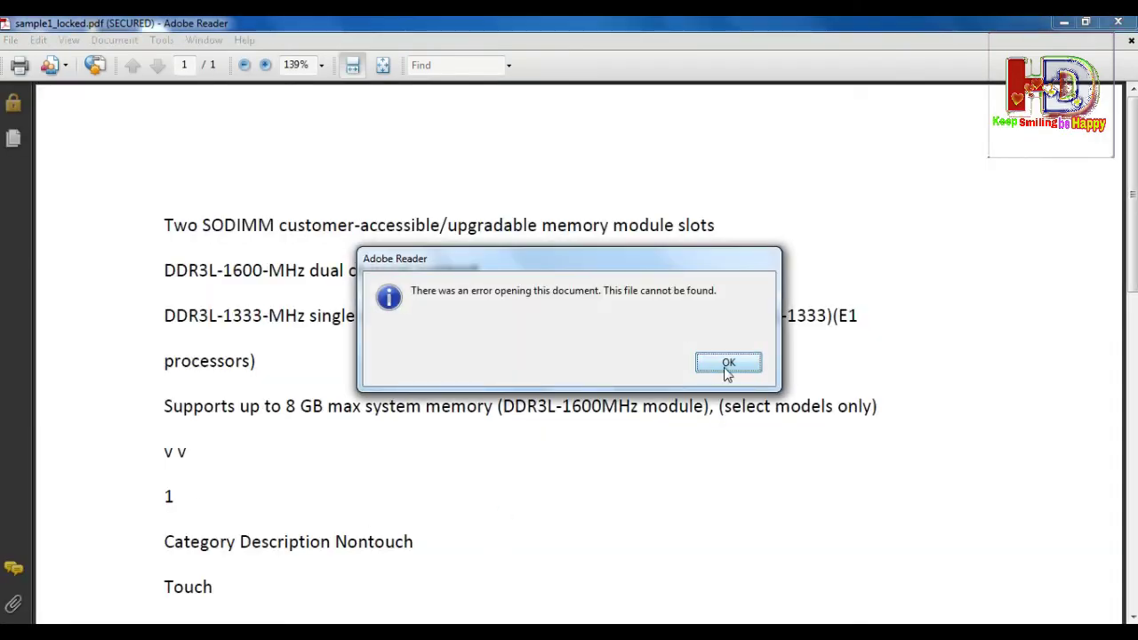
left_click(728, 364)
Read through the text of sample1_locked, close the PDF and refresh the desktop
scroll(314, 302, "down", 3)
scroll(267, 379, "down", 2)
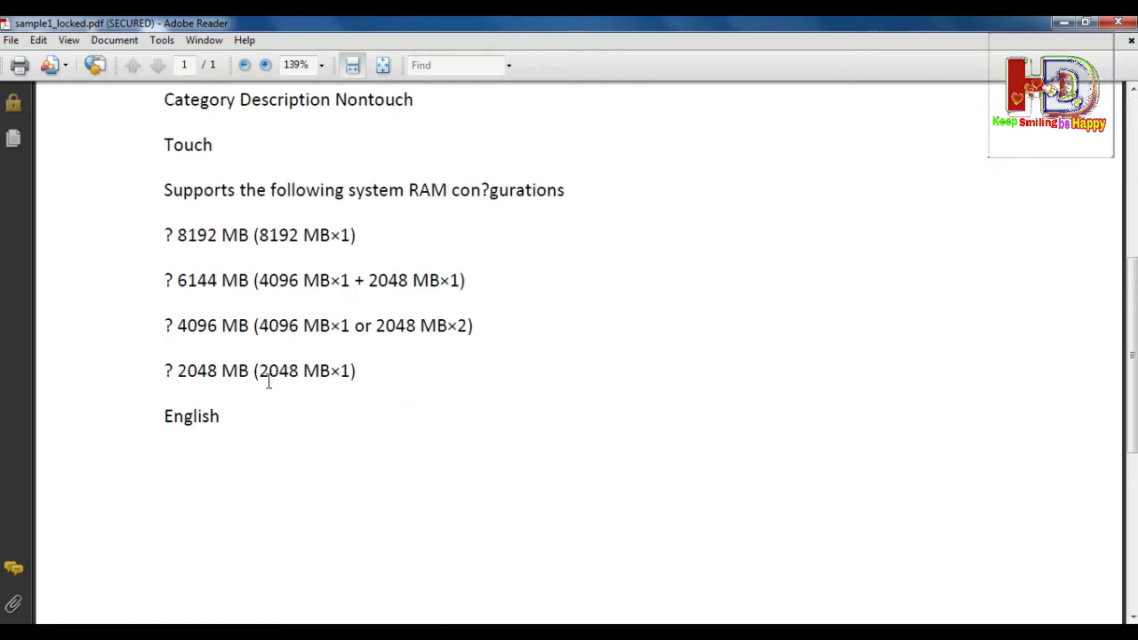
scroll(285, 355, "up", 2)
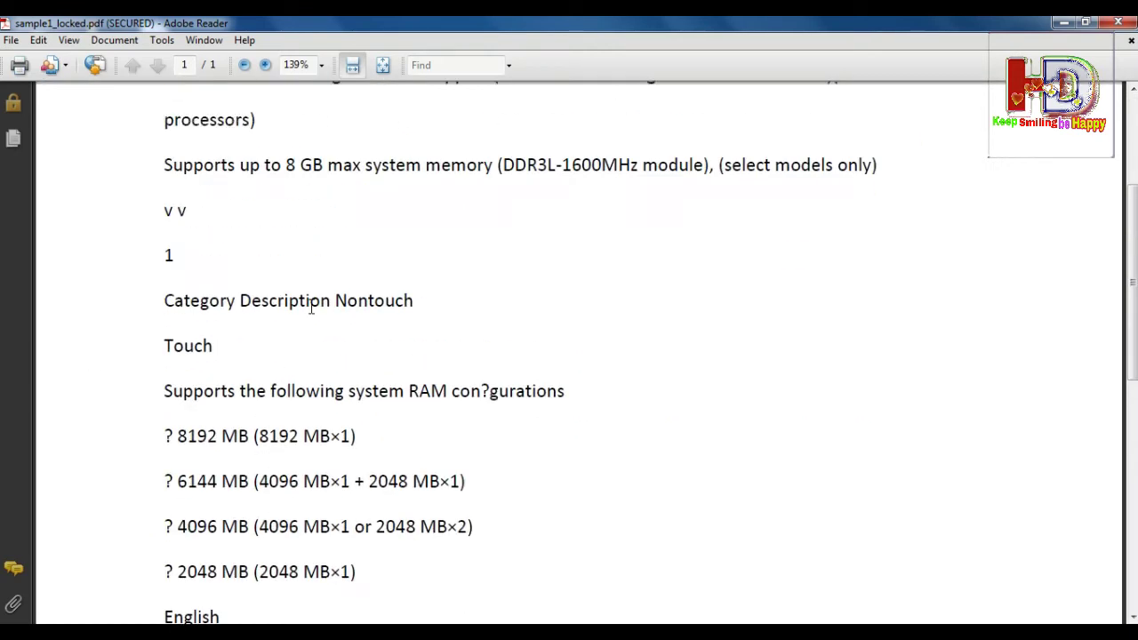
scroll(320, 307, "up", 3)
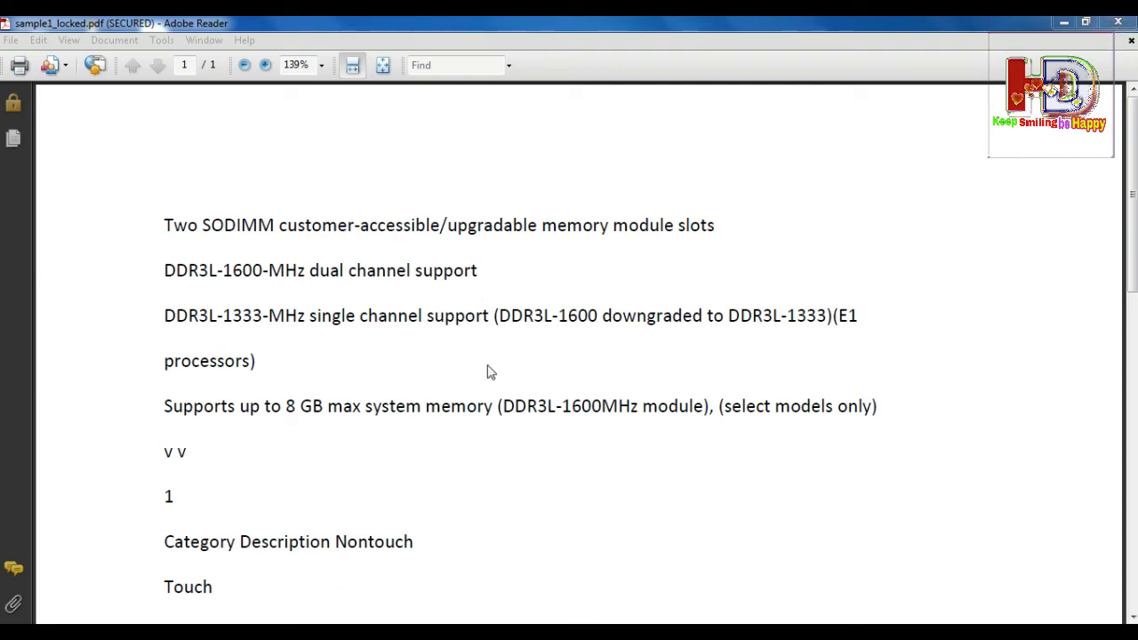
left_click(1117, 21)
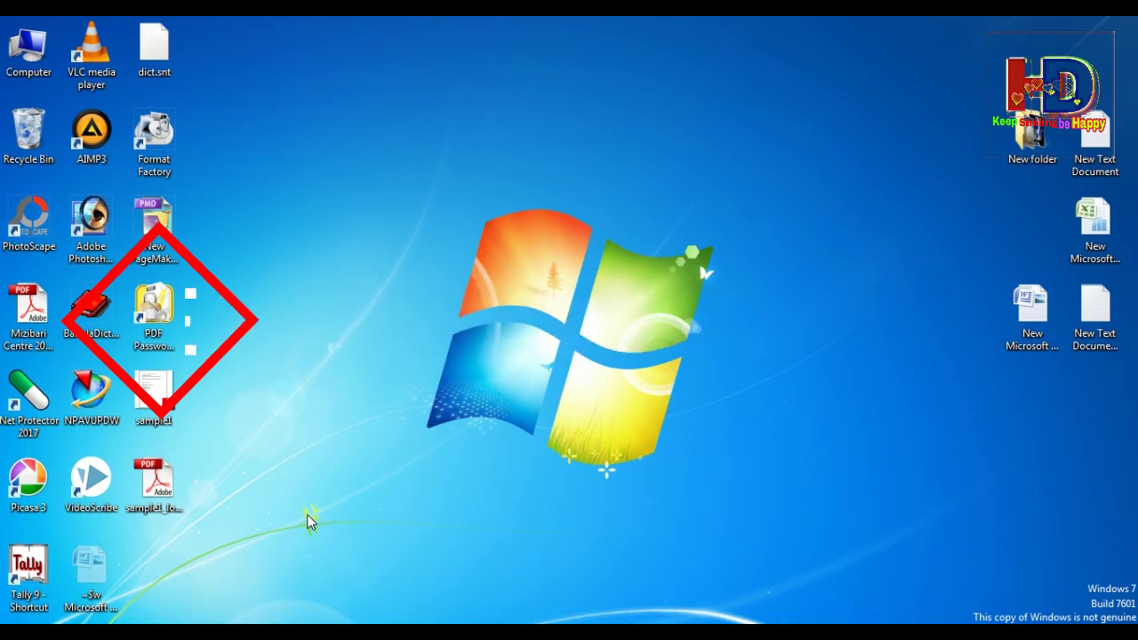
right_click(326, 148)
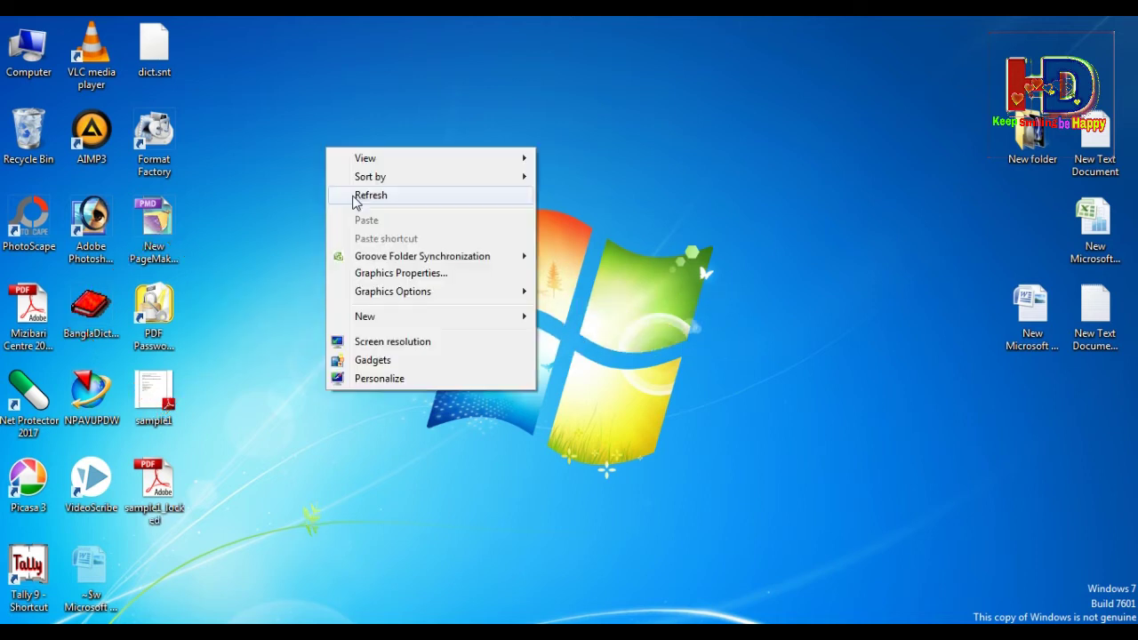
left_click(364, 196)
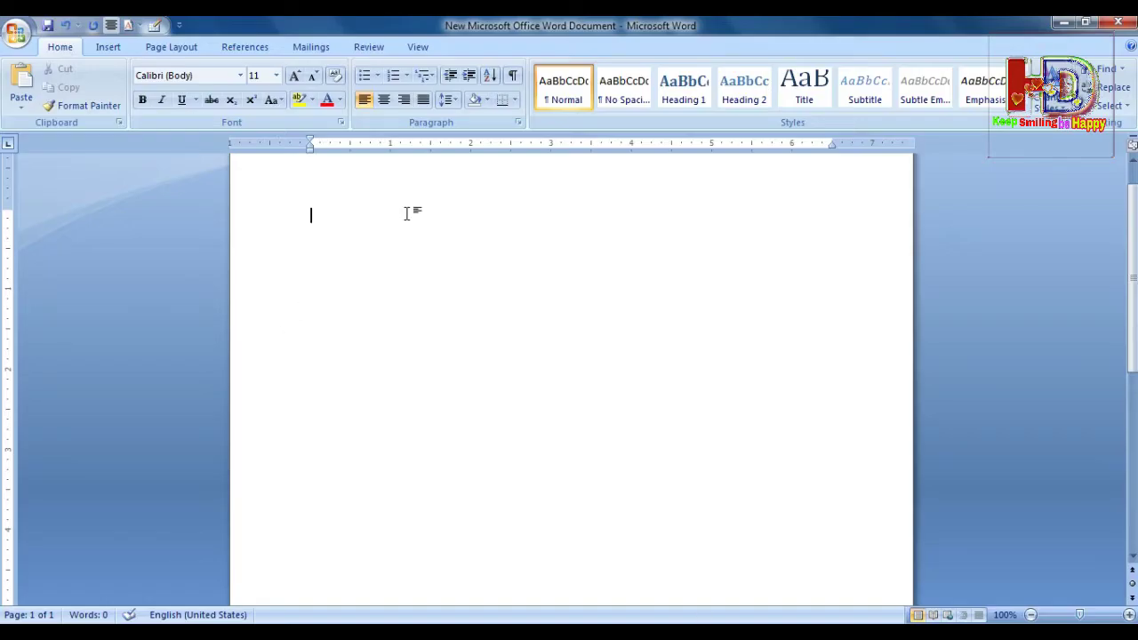
Move the Word window aside, copy all the images from the desktop's New folder and paste them into the blank Word document
left_click_drag(991, 21, 665, 51)
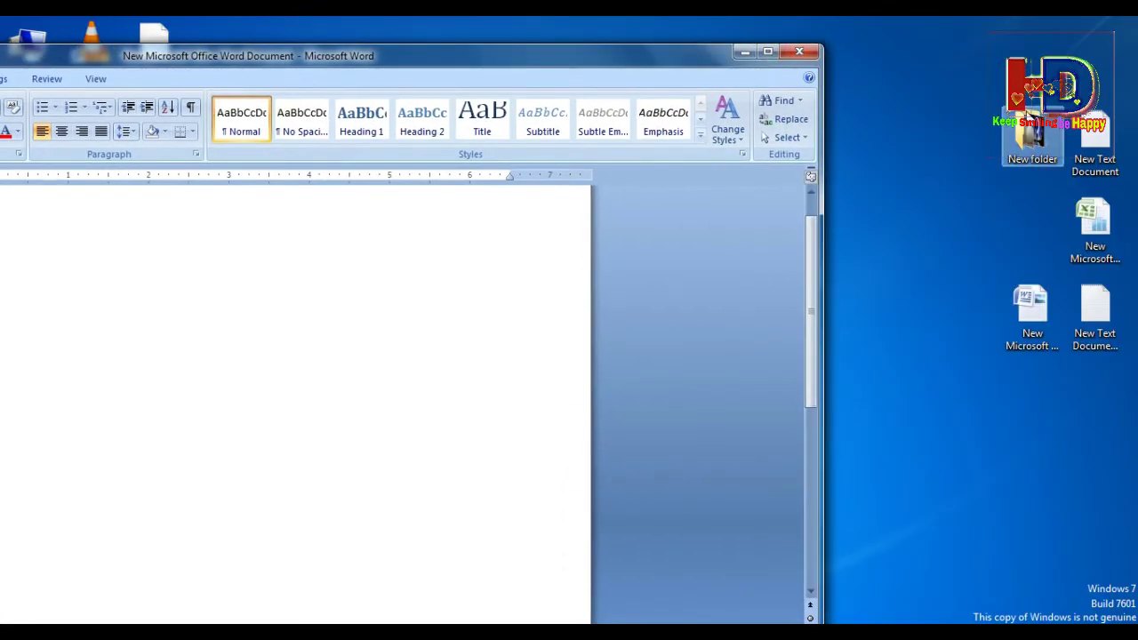
double_click(1021, 133)
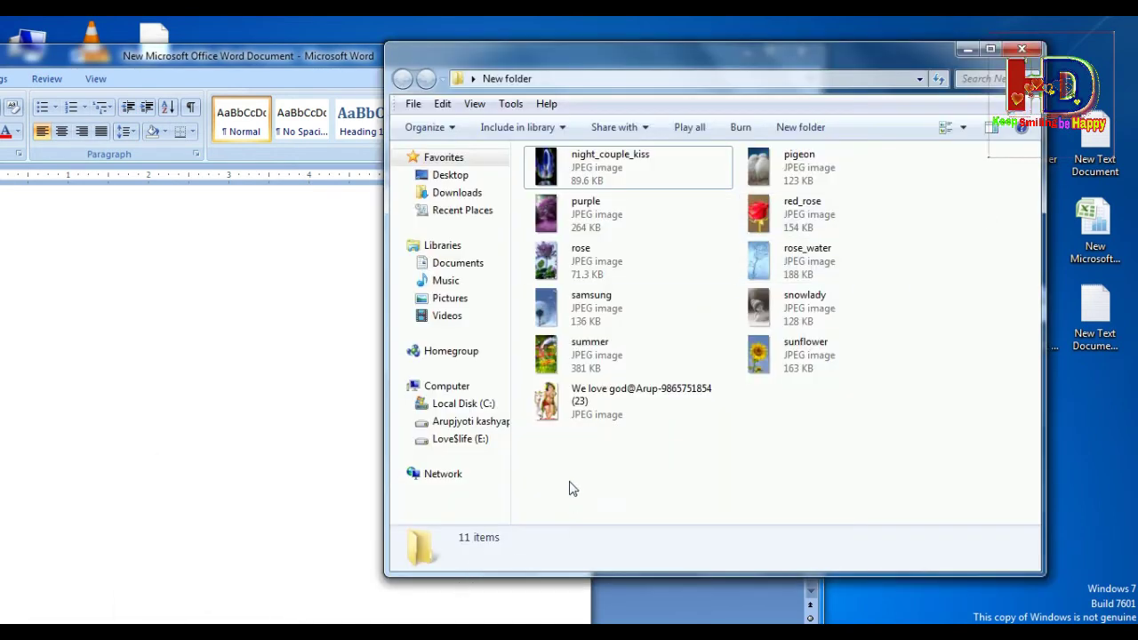
left_click_drag(563, 484, 833, 145)
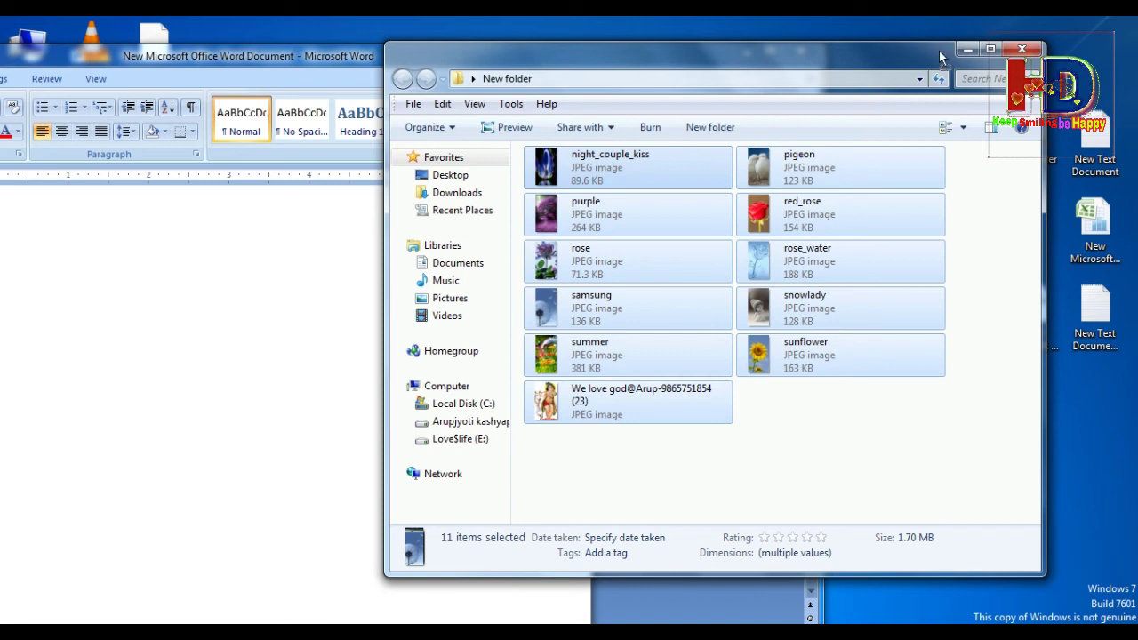
left_click(342, 58)
key("ctrl+v")
Maximize the Word window, review the pasted images and select the first picture
left_click(768, 51)
scroll(586, 307, "down", 15)
scroll(588, 305, "up", 10)
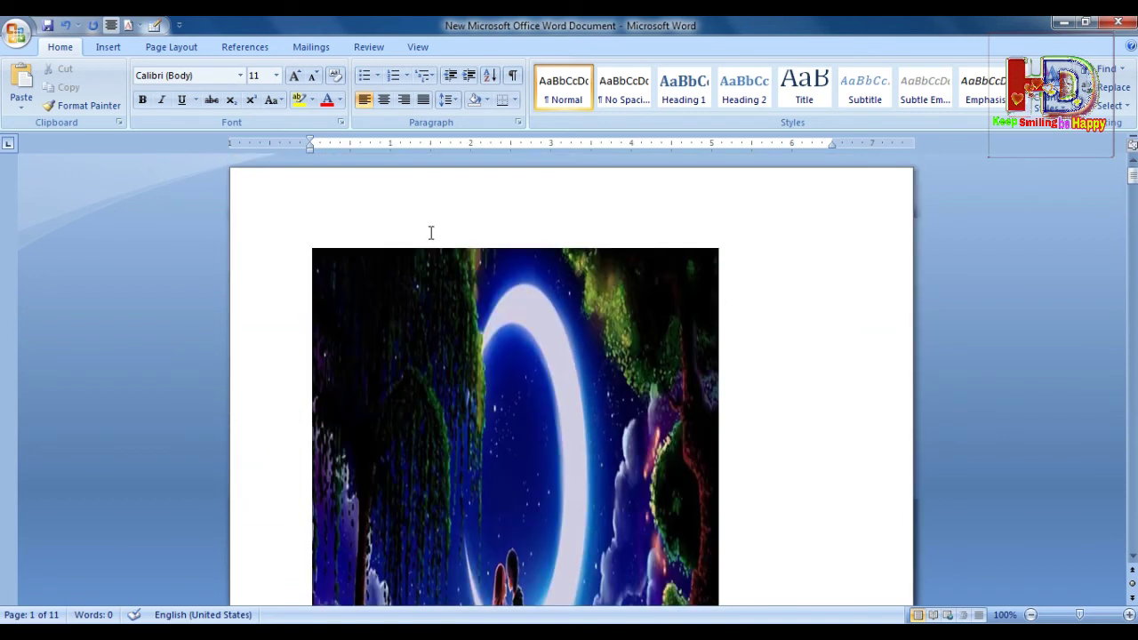
left_click(431, 237)
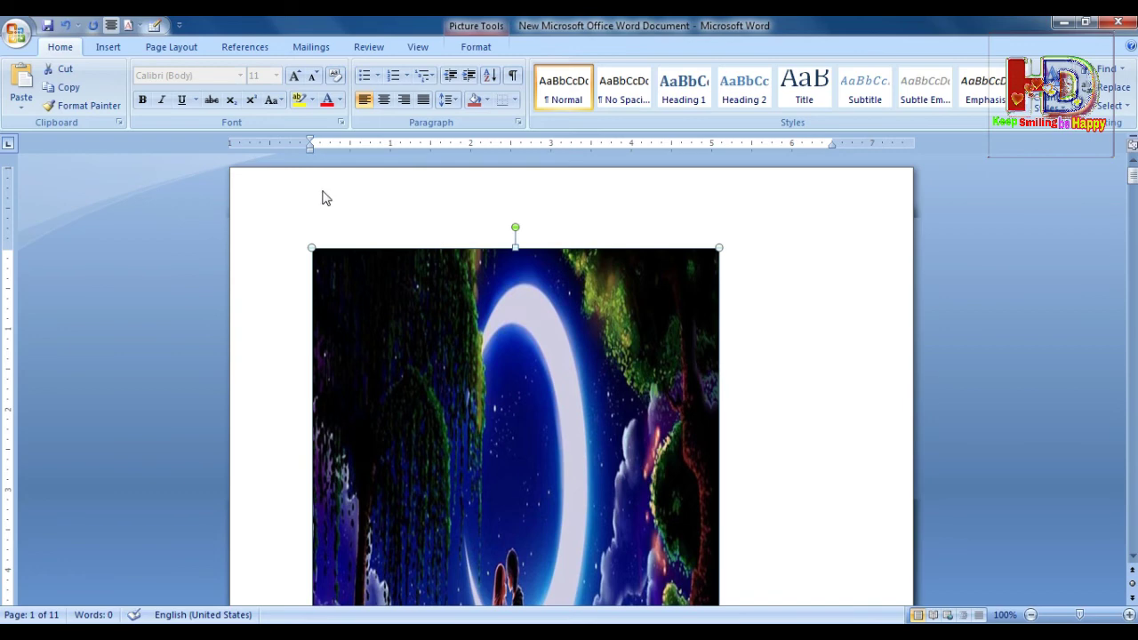
scroll(304, 282, "down", 4)
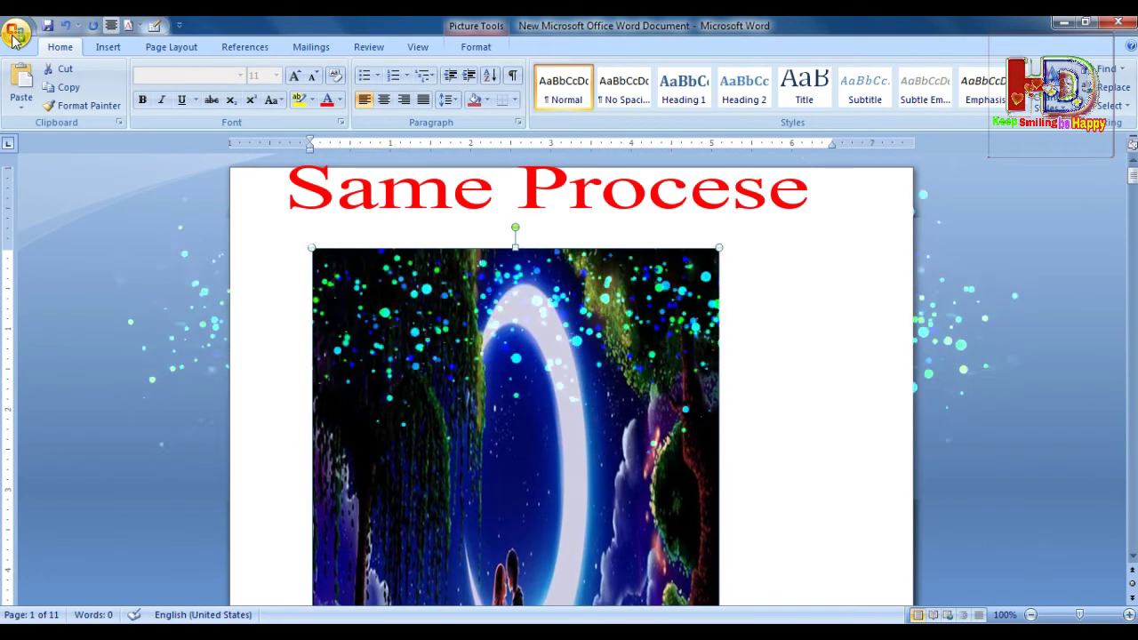
Save a copy of the Word document with the images to the Desktop as a PDF named sample2
left_click(13, 39)
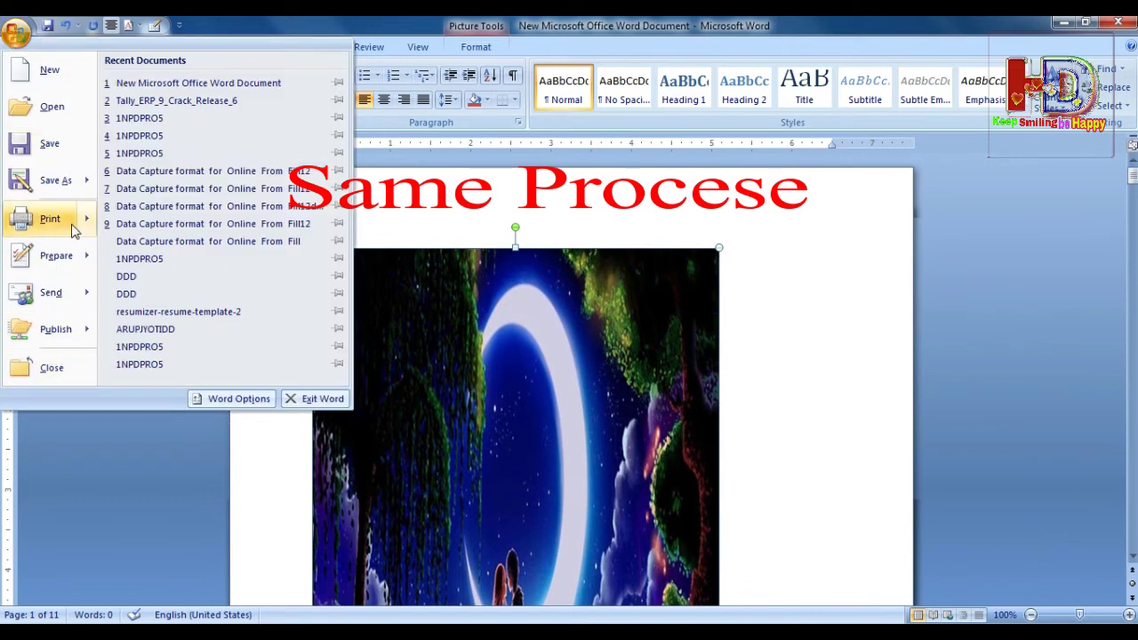
left_click(43, 182)
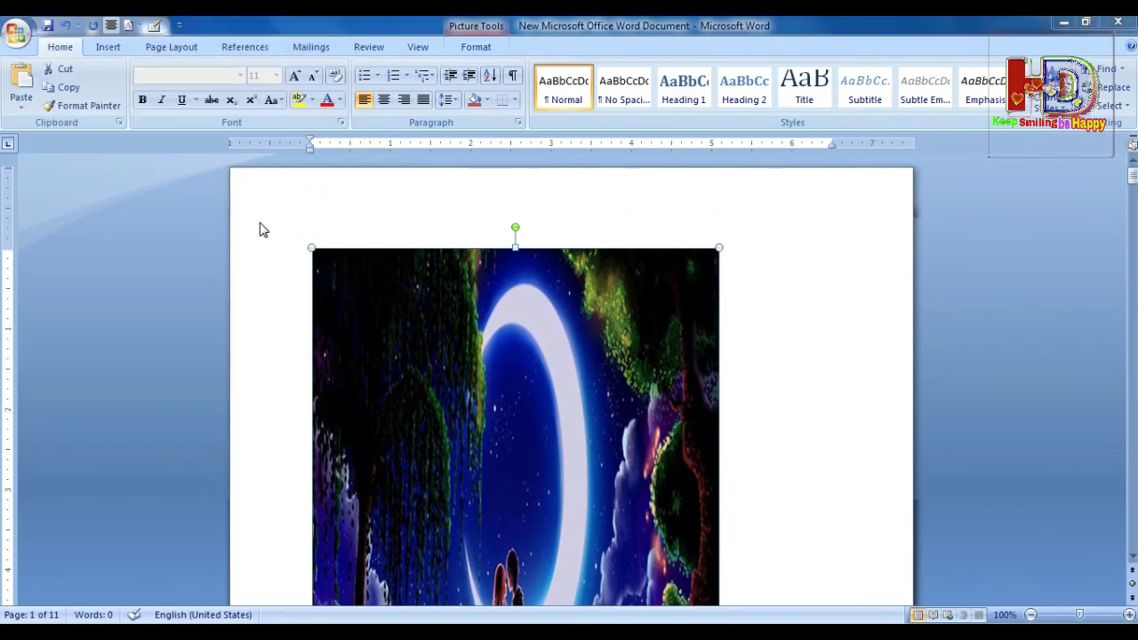
left_click(202, 320)
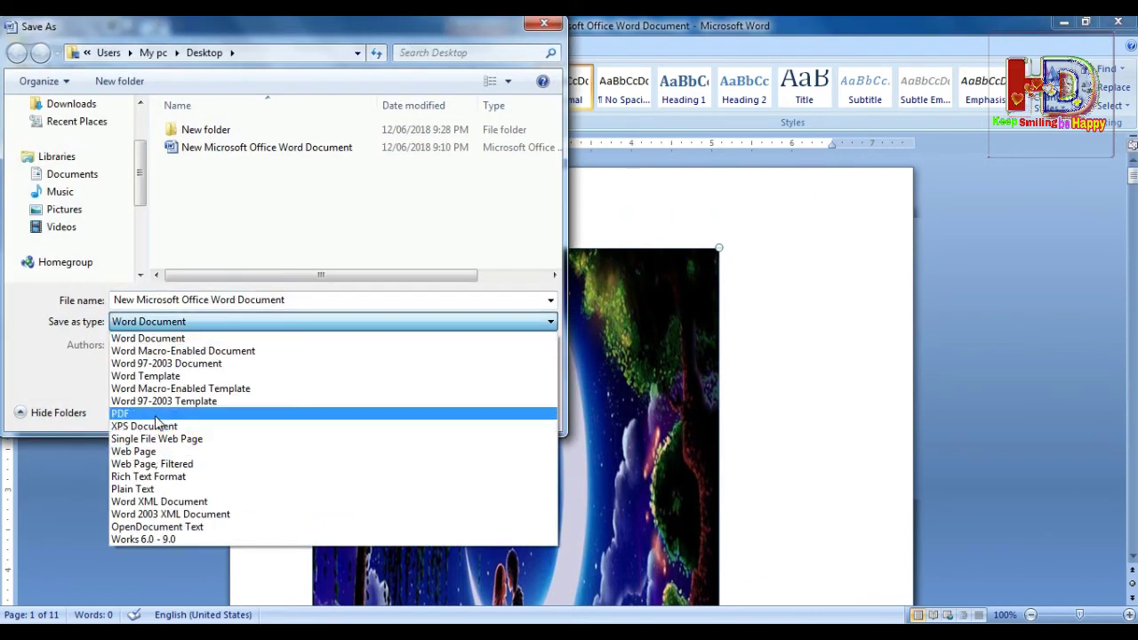
left_click(222, 408)
left_click(303, 302)
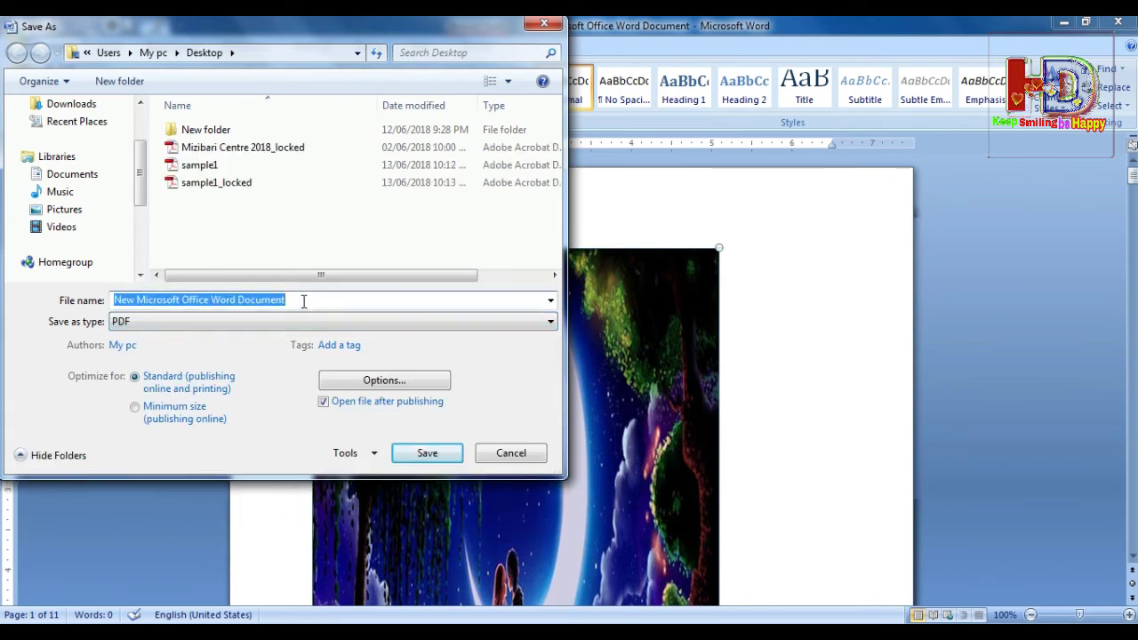
type("sampl")
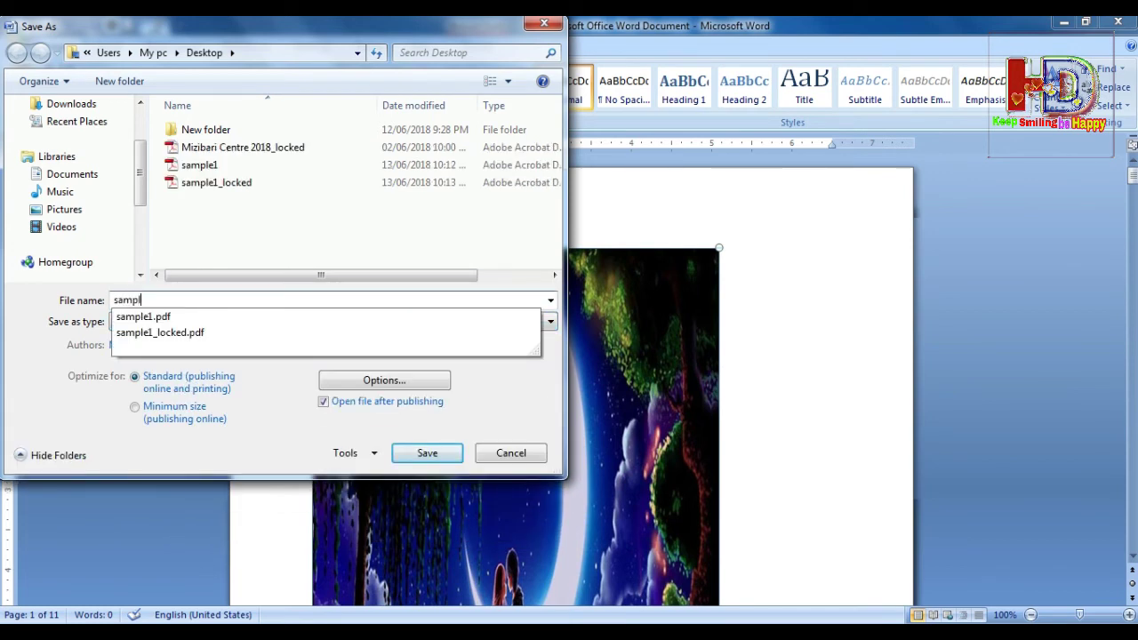
type("e2")
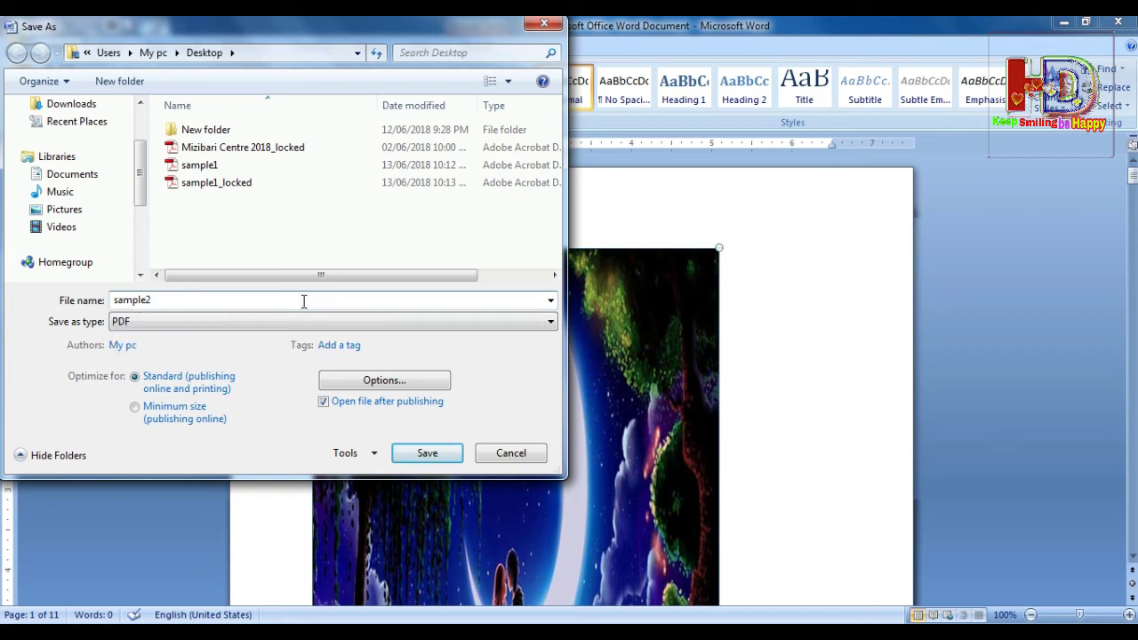
left_click(421, 454)
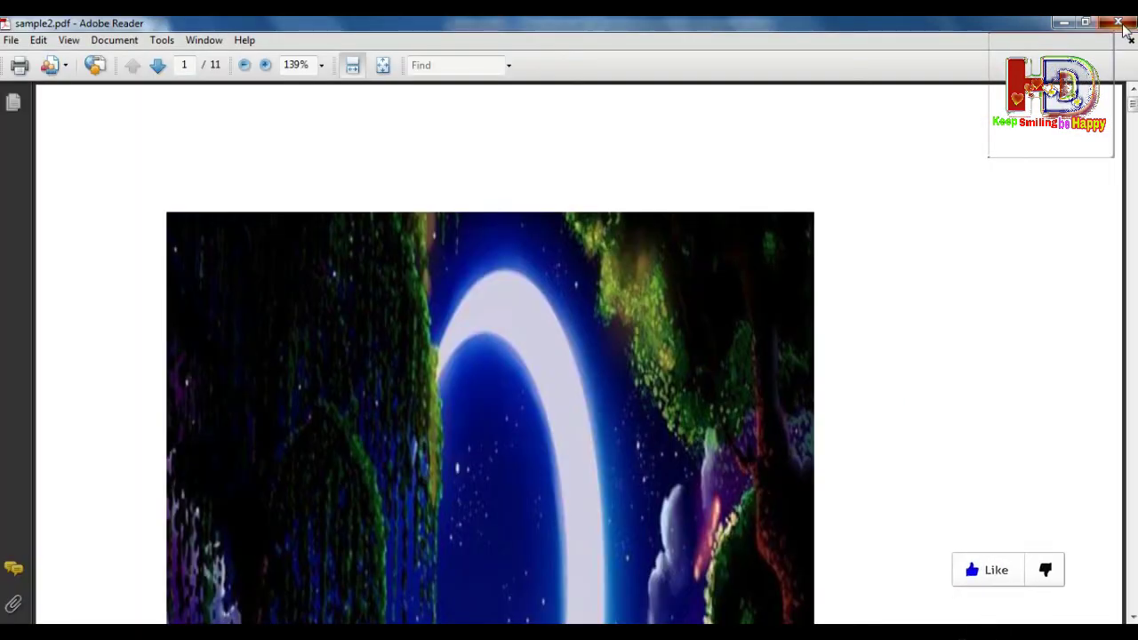
Close the sample2 PDF, close the Word document without saving its changes, and close the New folder window
left_click(1123, 29)
left_click(1117, 23)
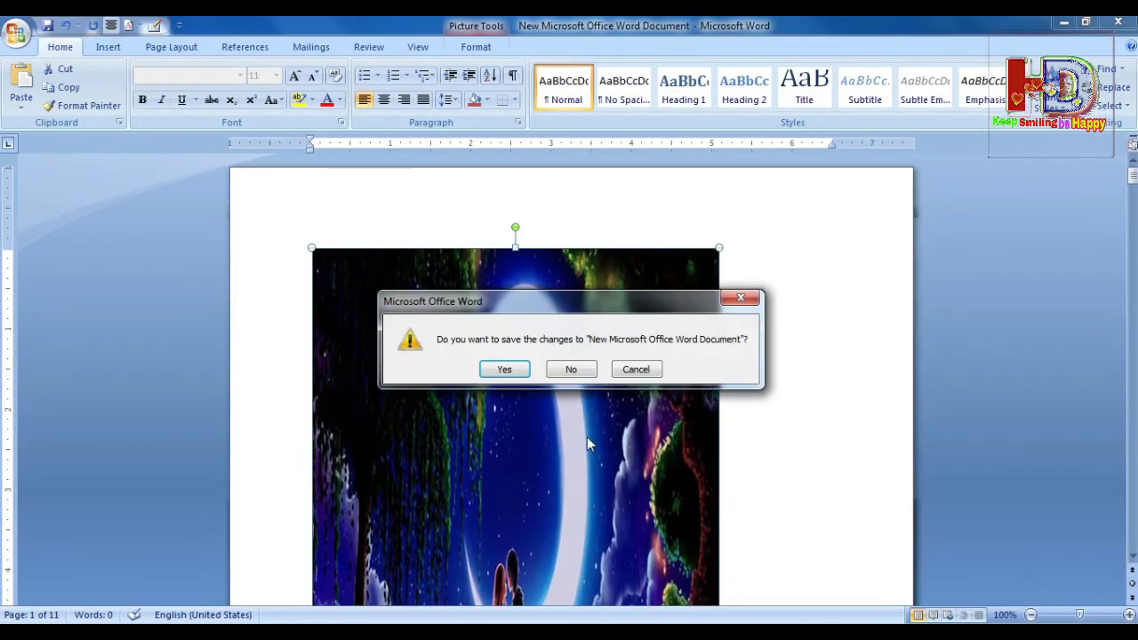
left_click(562, 370)
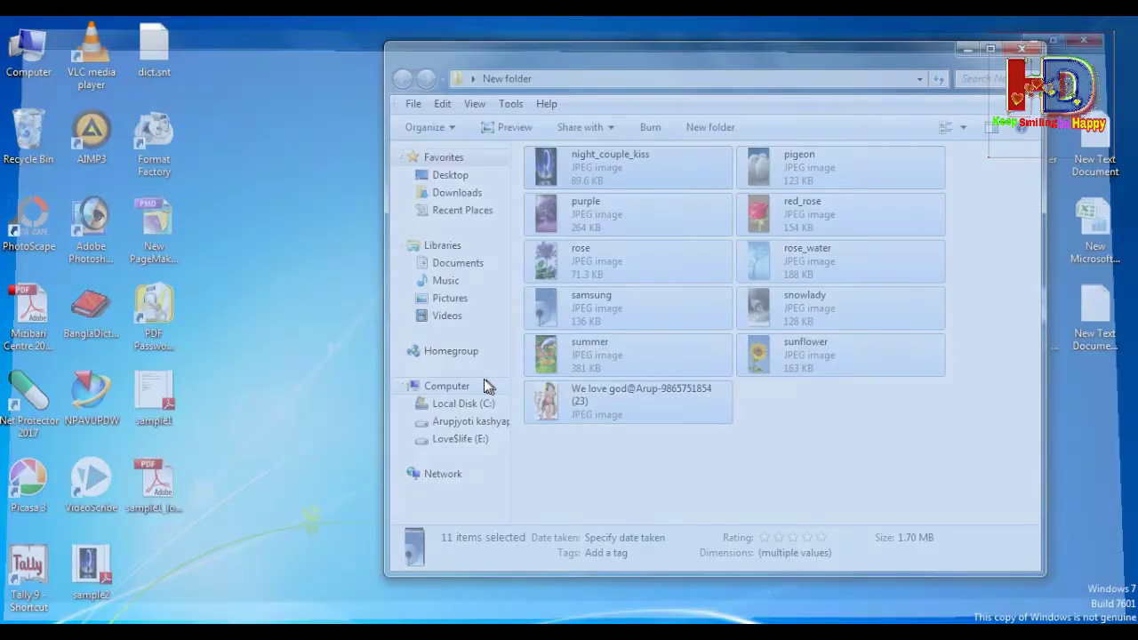
left_click(1022, 49)
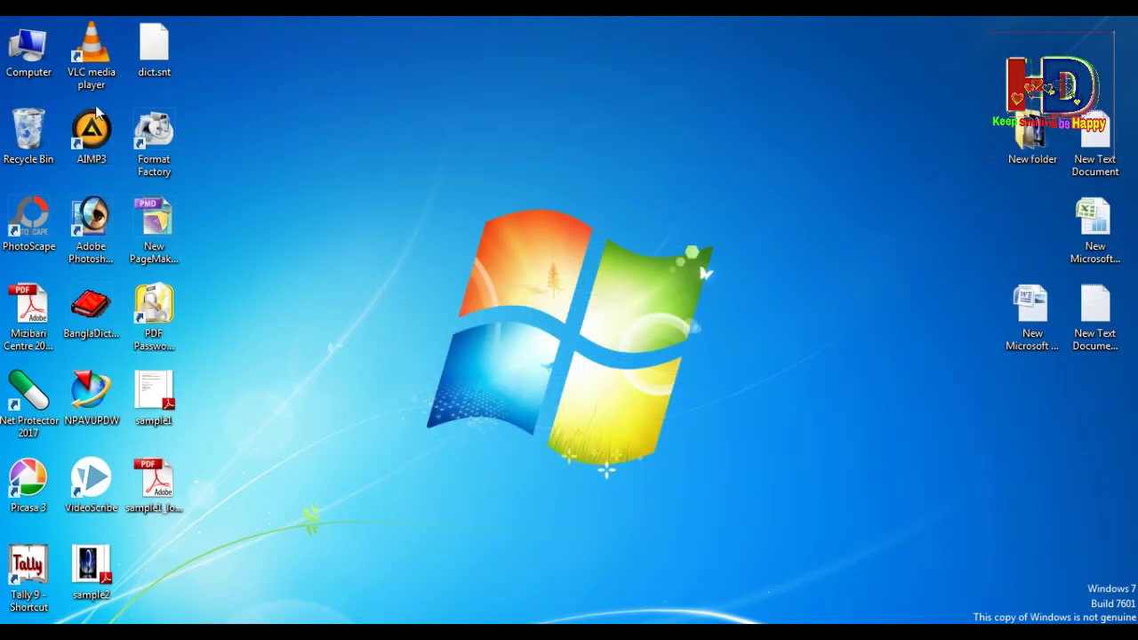
Open sample2 from the desktop, look through its first image pages and close it
double_click(90, 569)
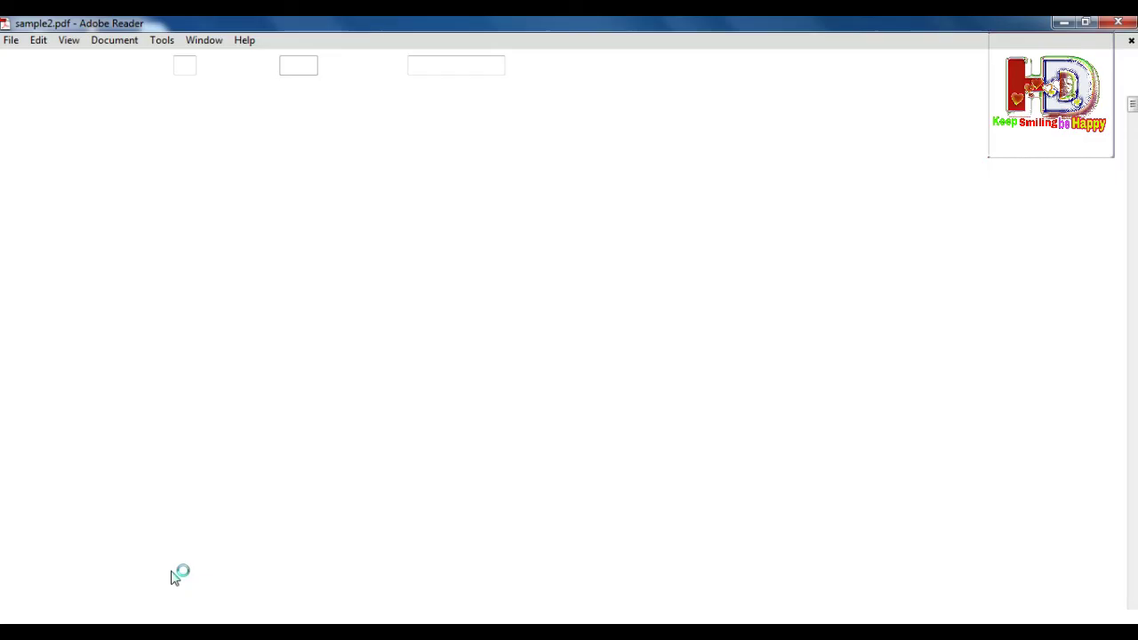
scroll(646, 481, "down", 15)
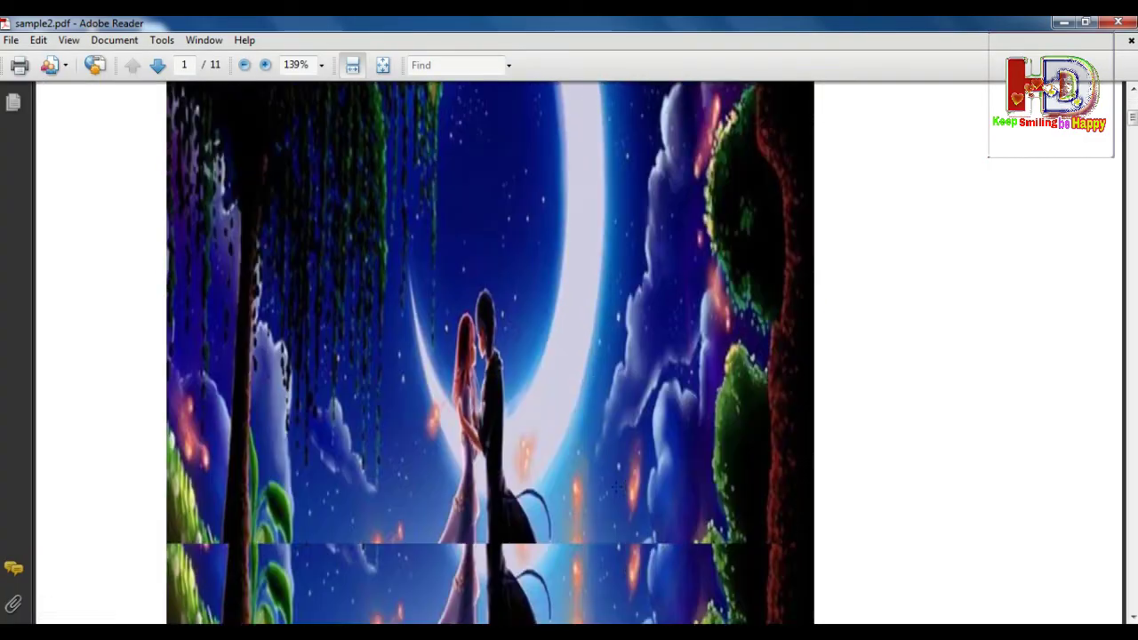
scroll(645, 481, "down", 3)
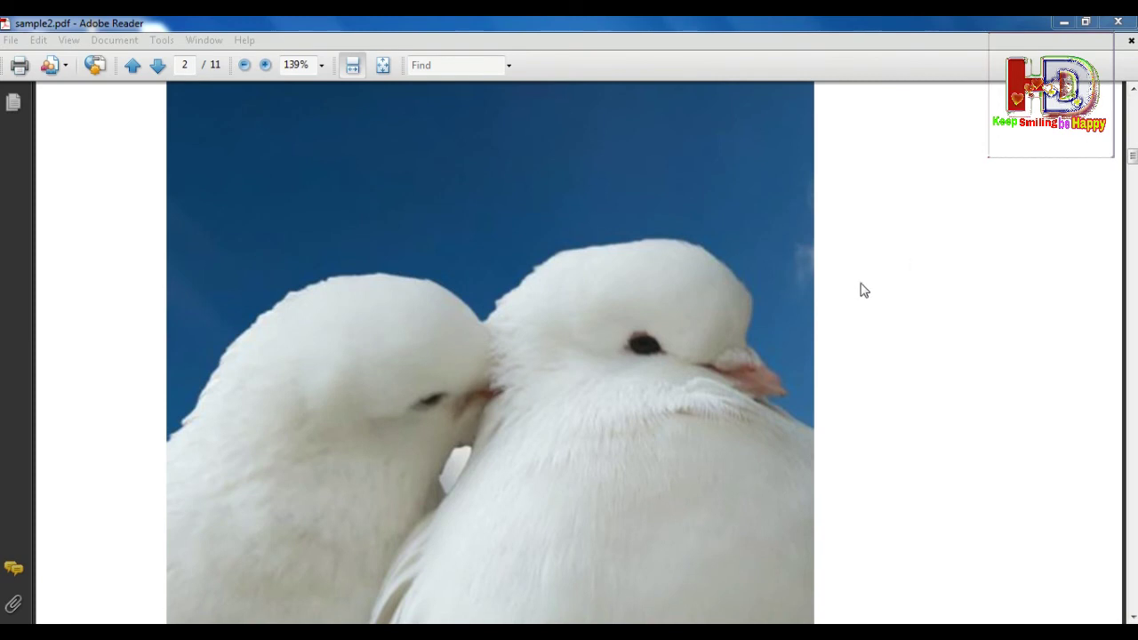
left_click(1127, 24)
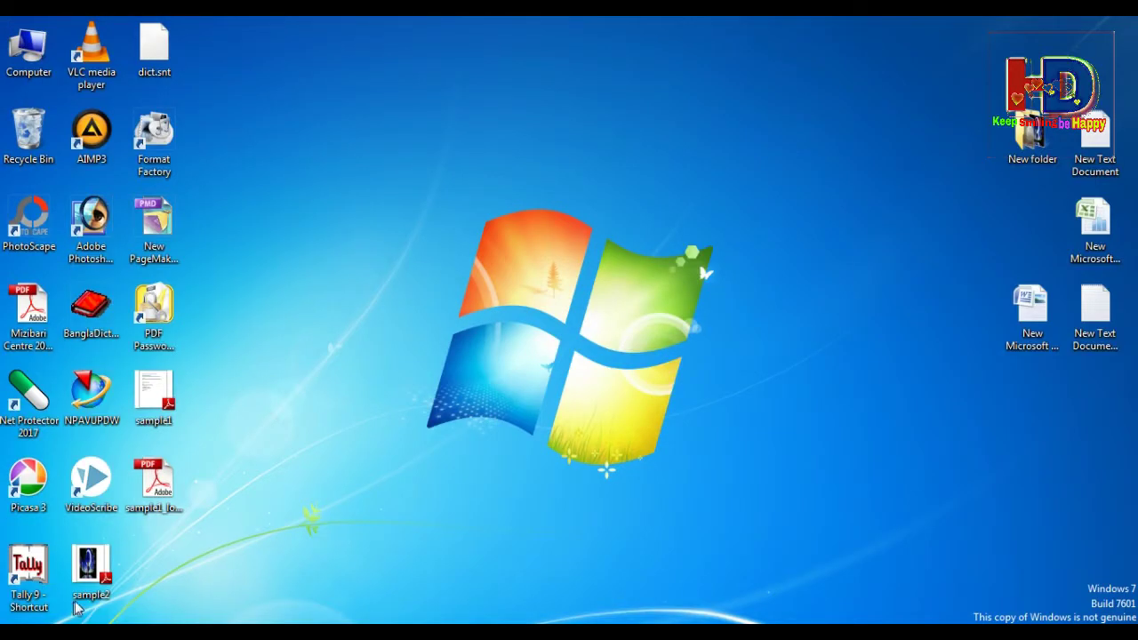
Add sample2.pdf to PDF Password Locker & Remover, set a user password, create the locked copy on the Desktop and minimize the program
left_click(95, 601)
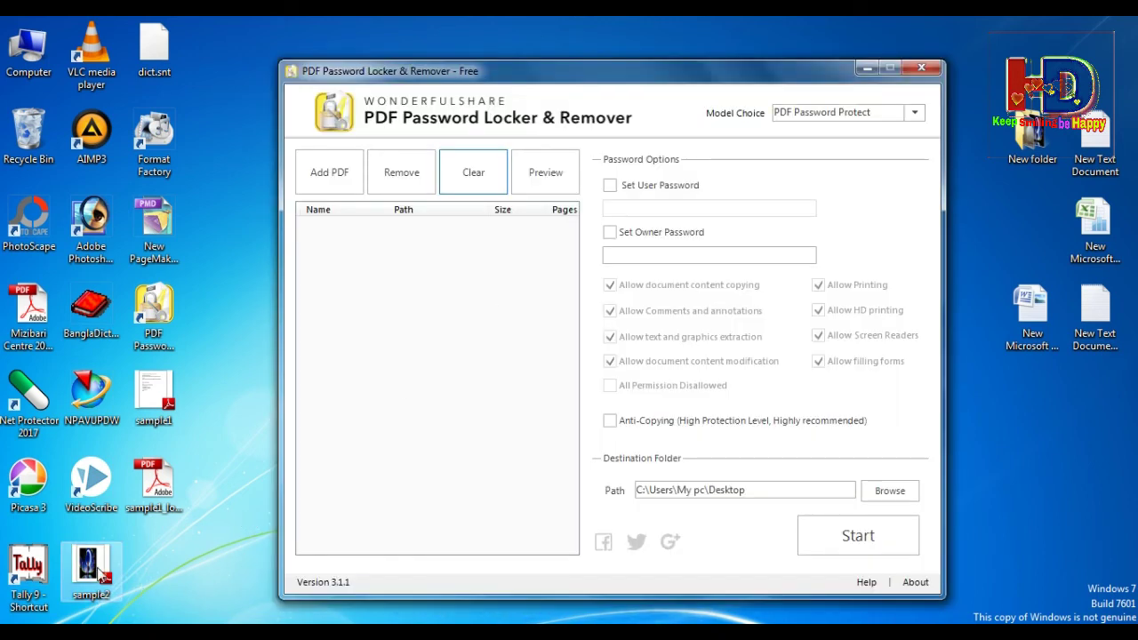
left_click_drag(101, 576, 452, 320)
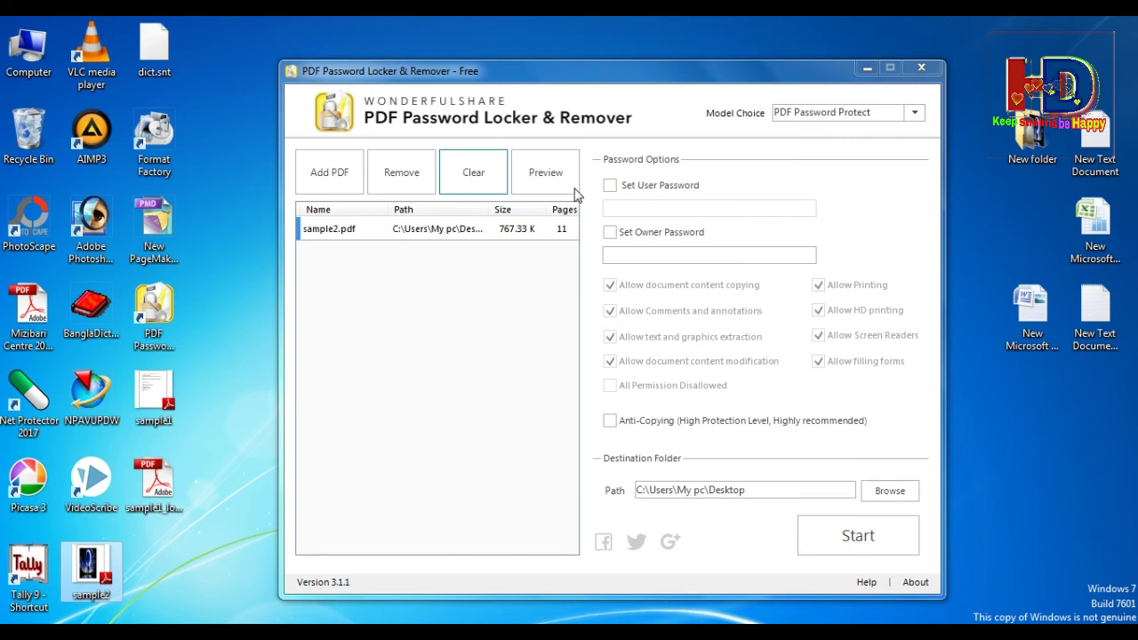
left_click(610, 184)
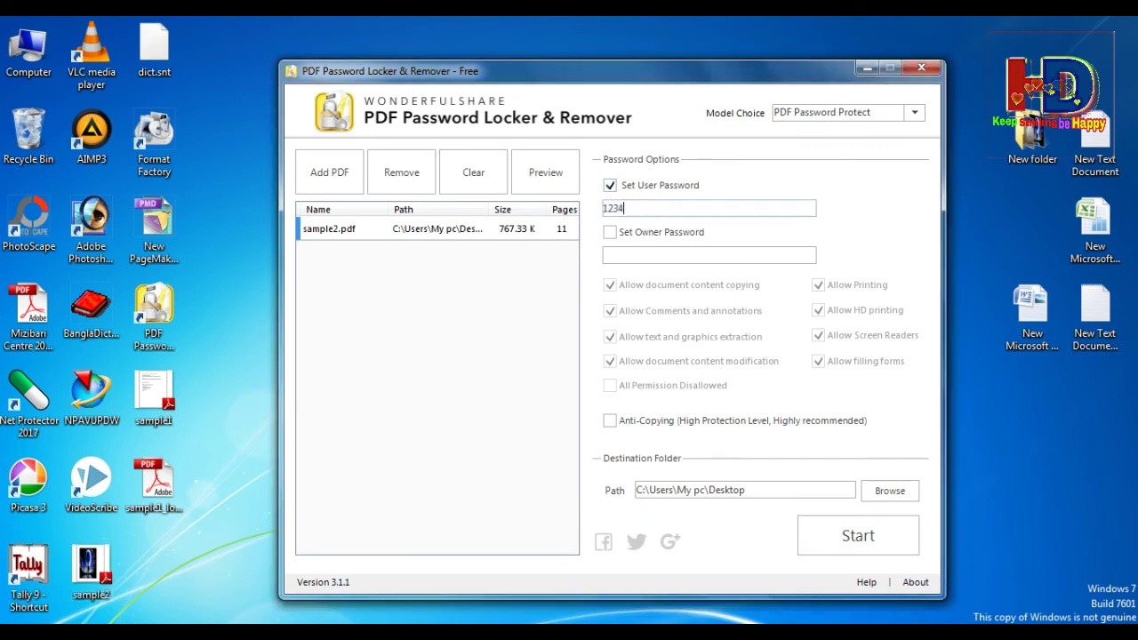
left_click(855, 536)
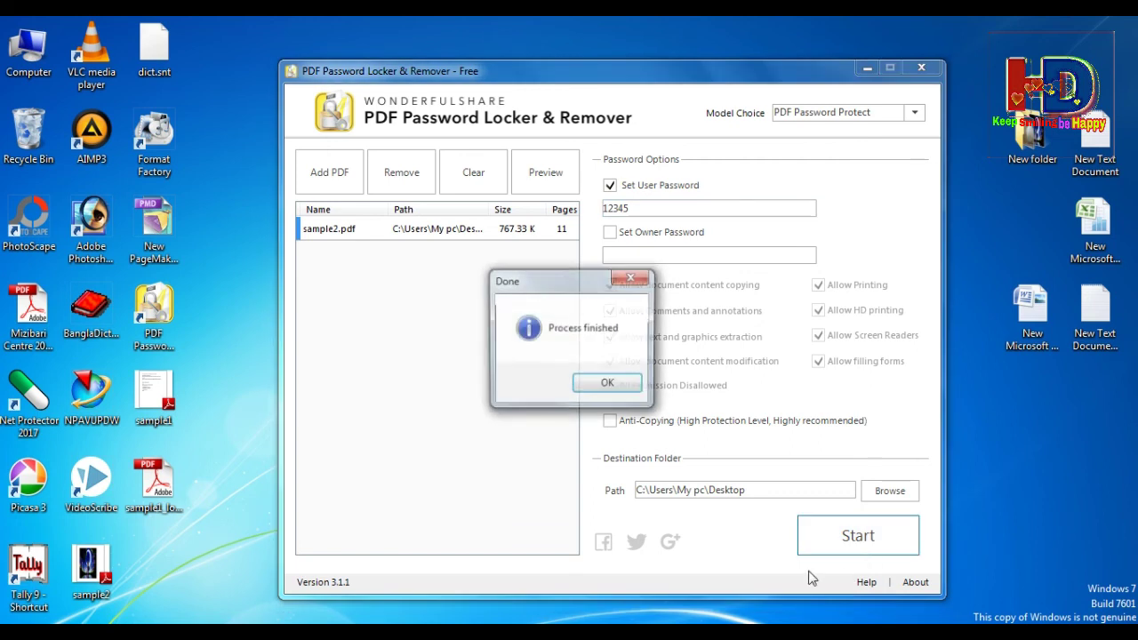
left_click(623, 384)
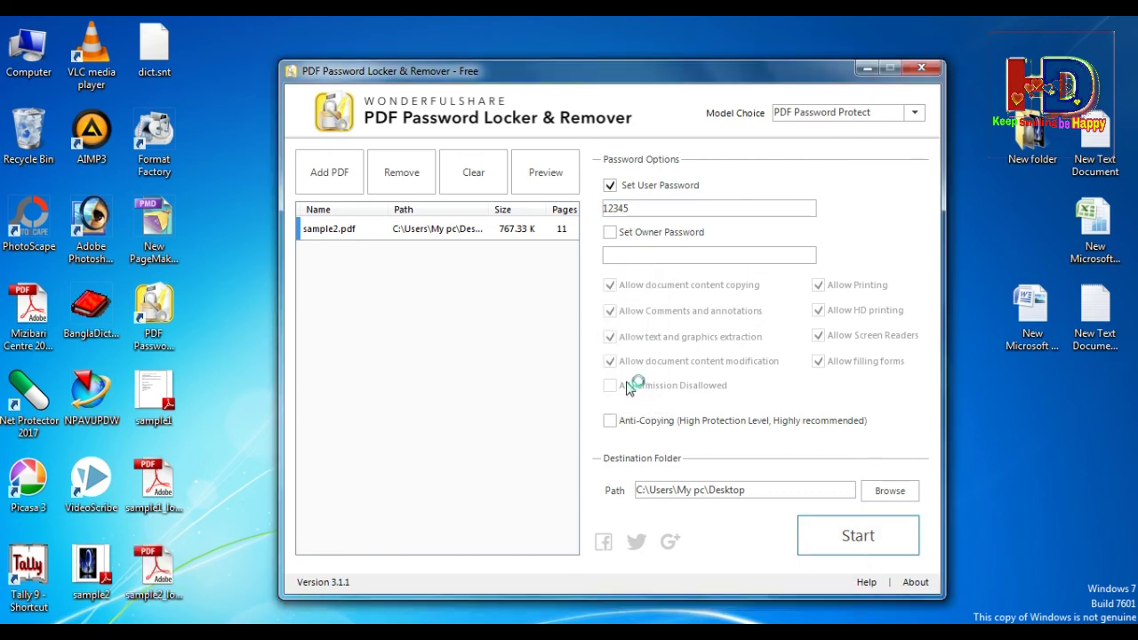
left_click(864, 71)
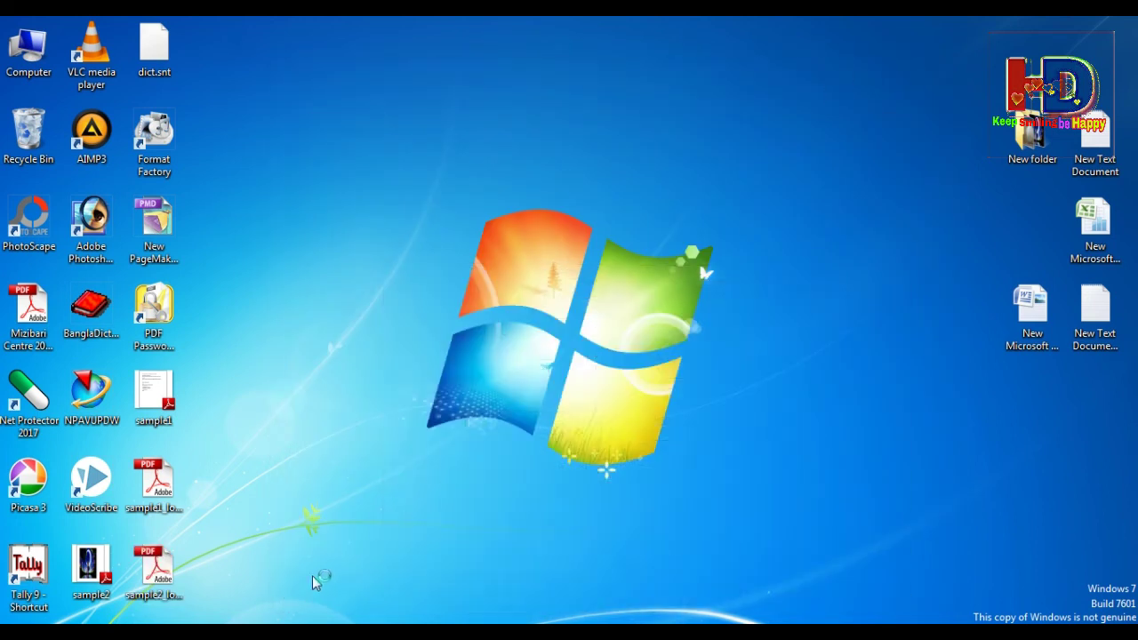
Open sample2_locked from the desktop by entering its document open password and look through the first pages
left_click(154, 569)
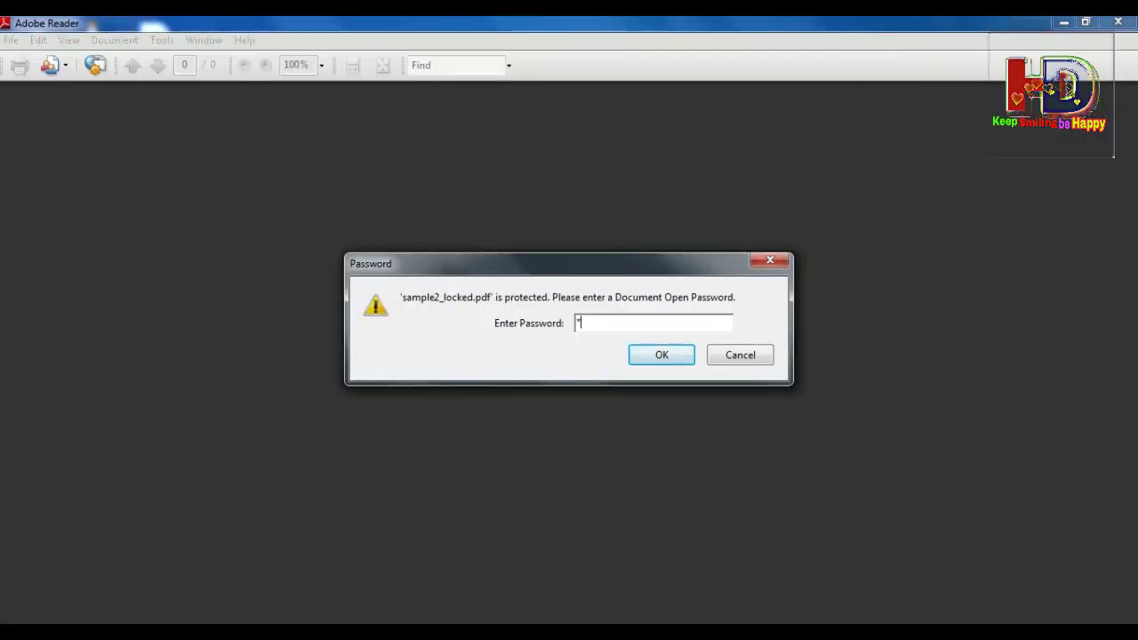
left_click(673, 356)
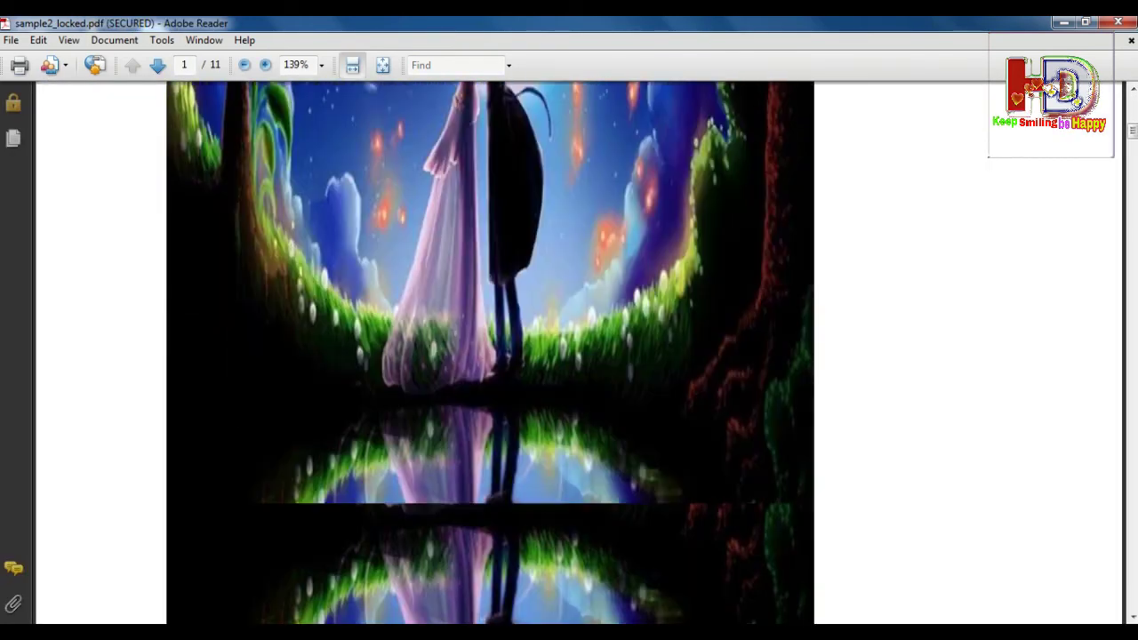
scroll(551, 356, "down", 15)
scroll(358, 177, "up", 5)
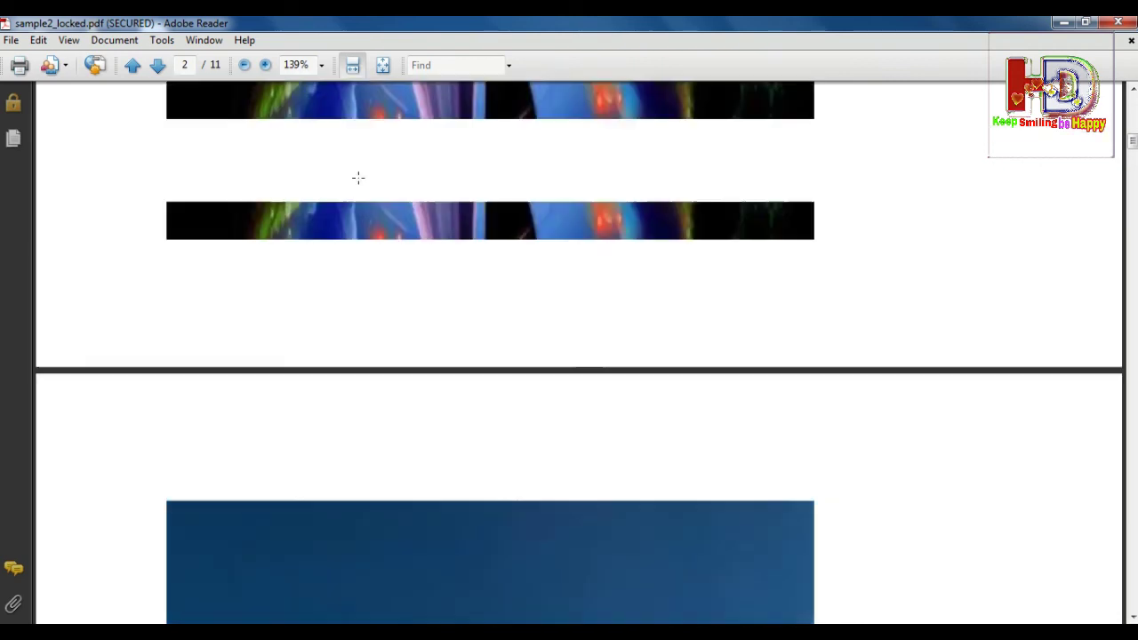
scroll(360, 173, "up", 5)
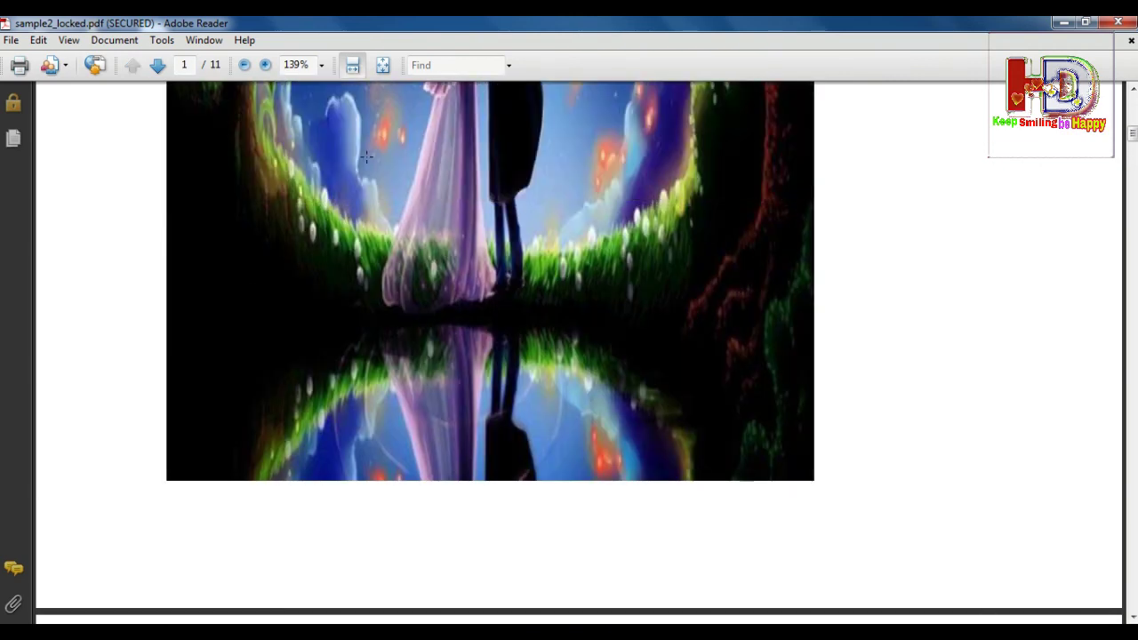
scroll(366, 157, "up", 5)
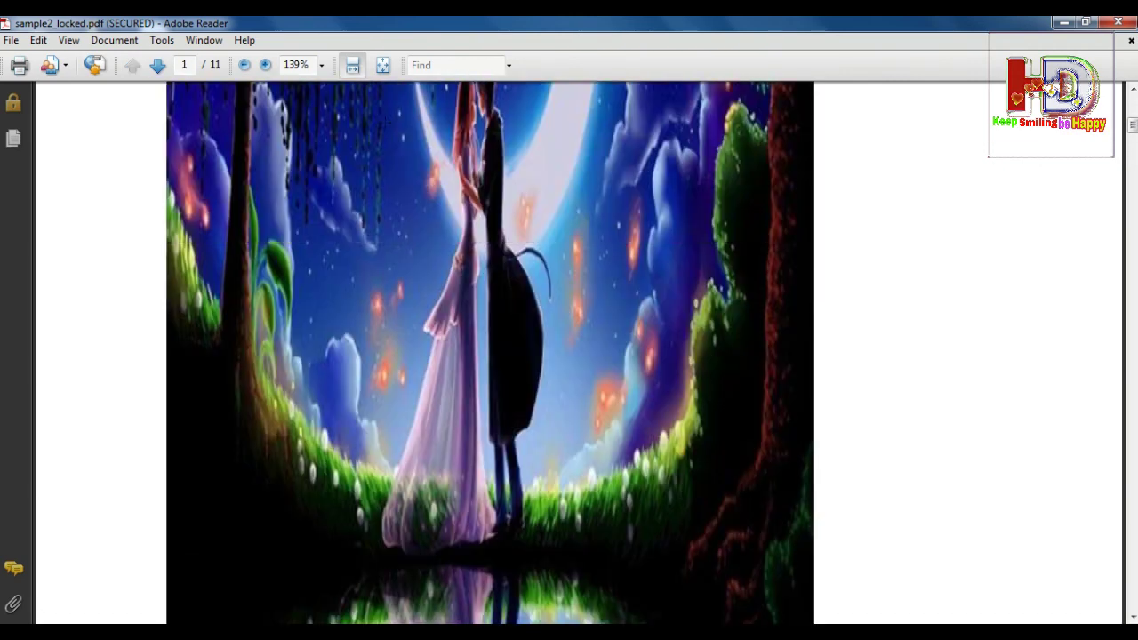
Examine all the image pages of sample2_locked as small thumbnails at 6.25% magnification
left_click(253, 73)
left_click(252, 73)
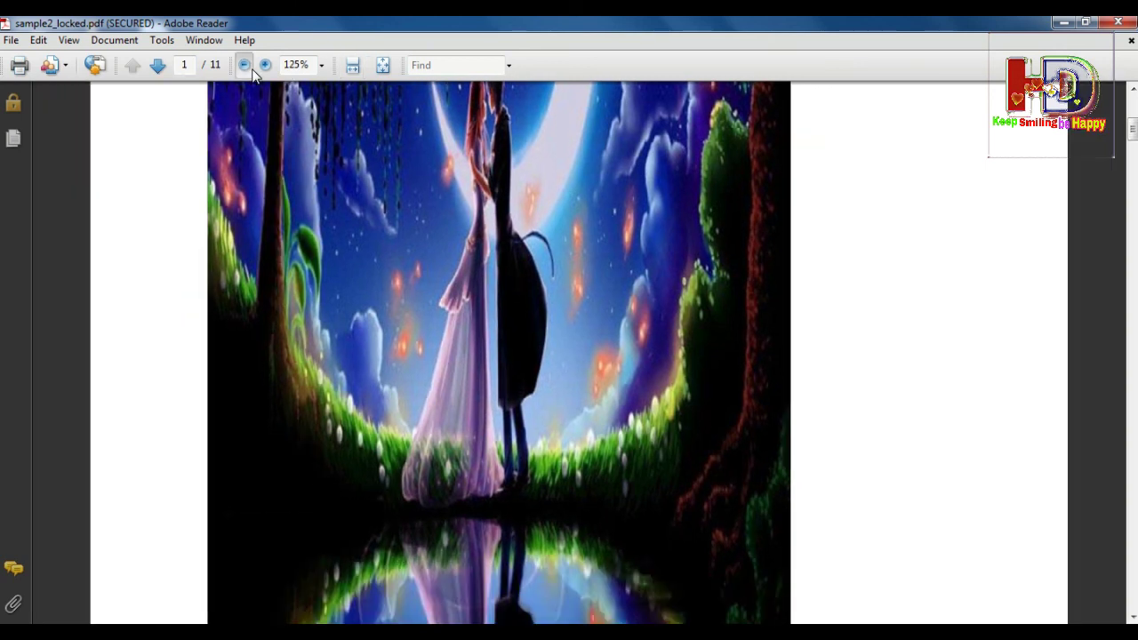
left_click(252, 73)
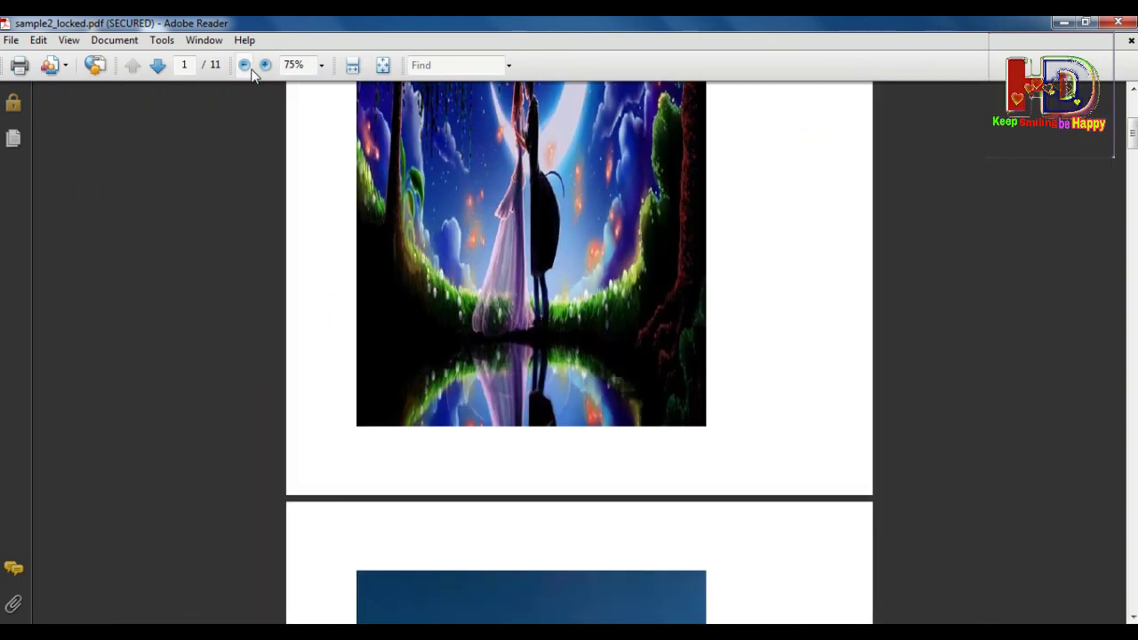
left_click(245, 64)
left_click(252, 74)
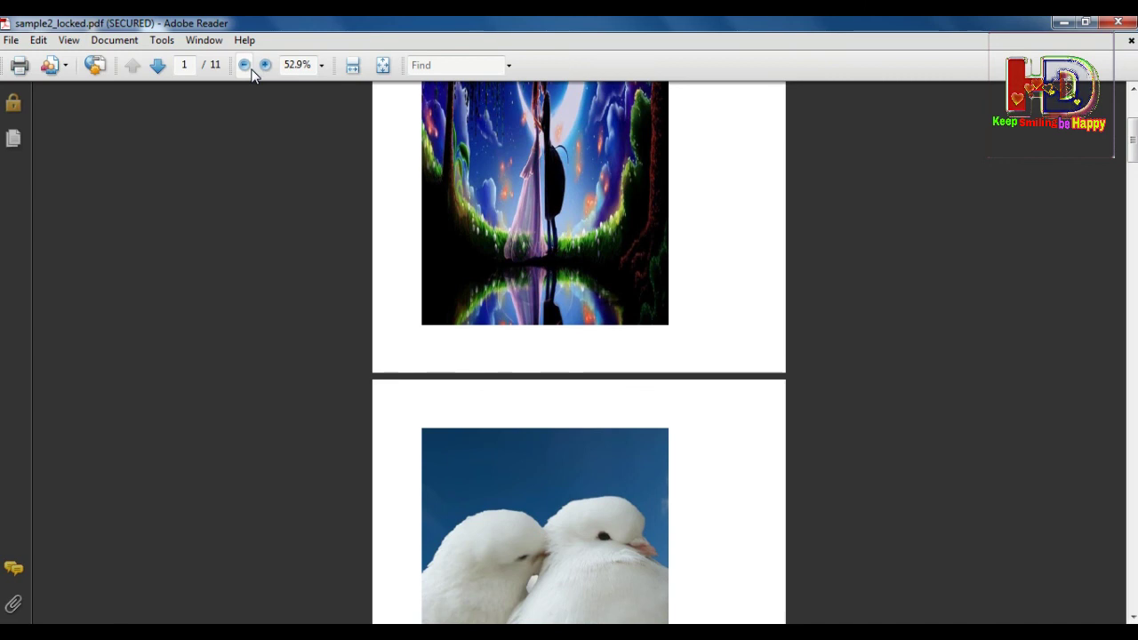
left_click(253, 74)
left_click(252, 74)
left_click(248, 75)
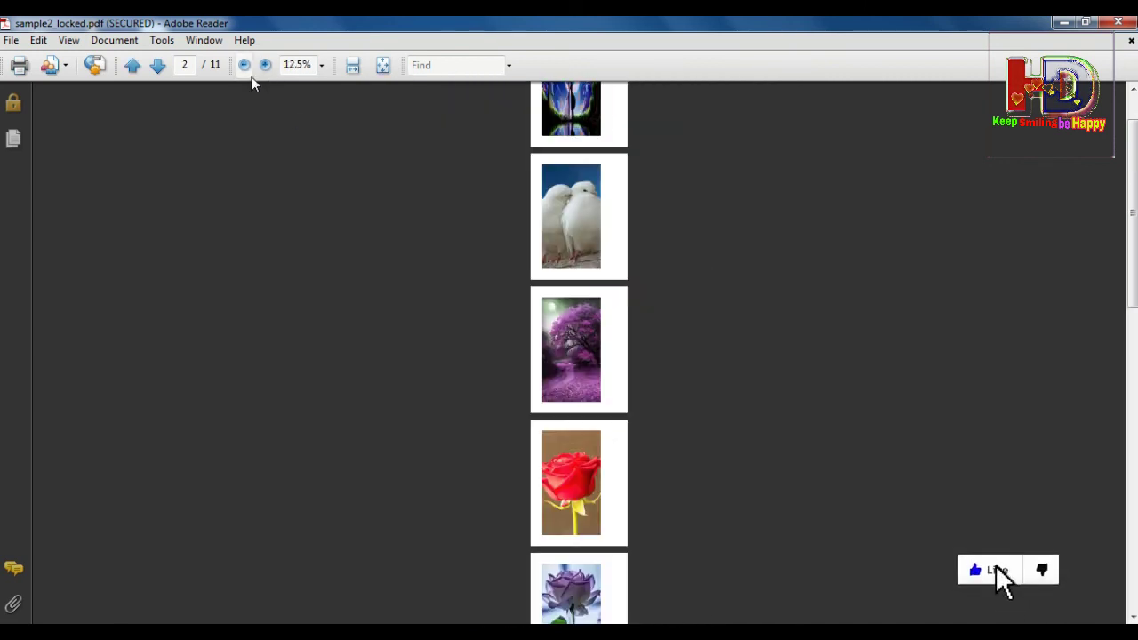
left_click(250, 74)
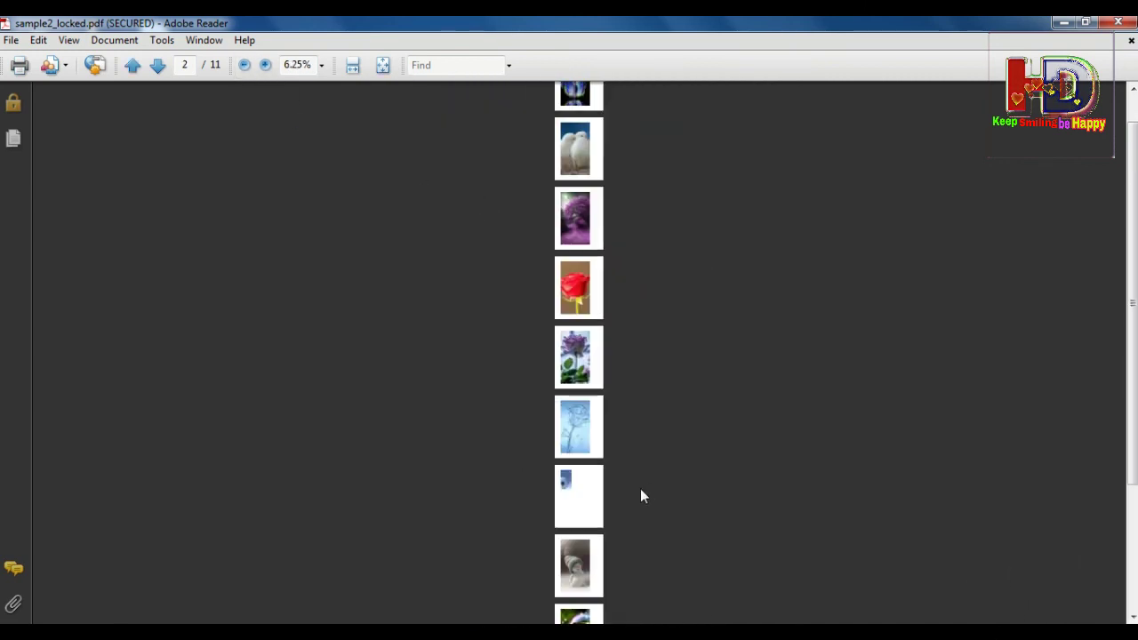
scroll(578, 355, "down", 5)
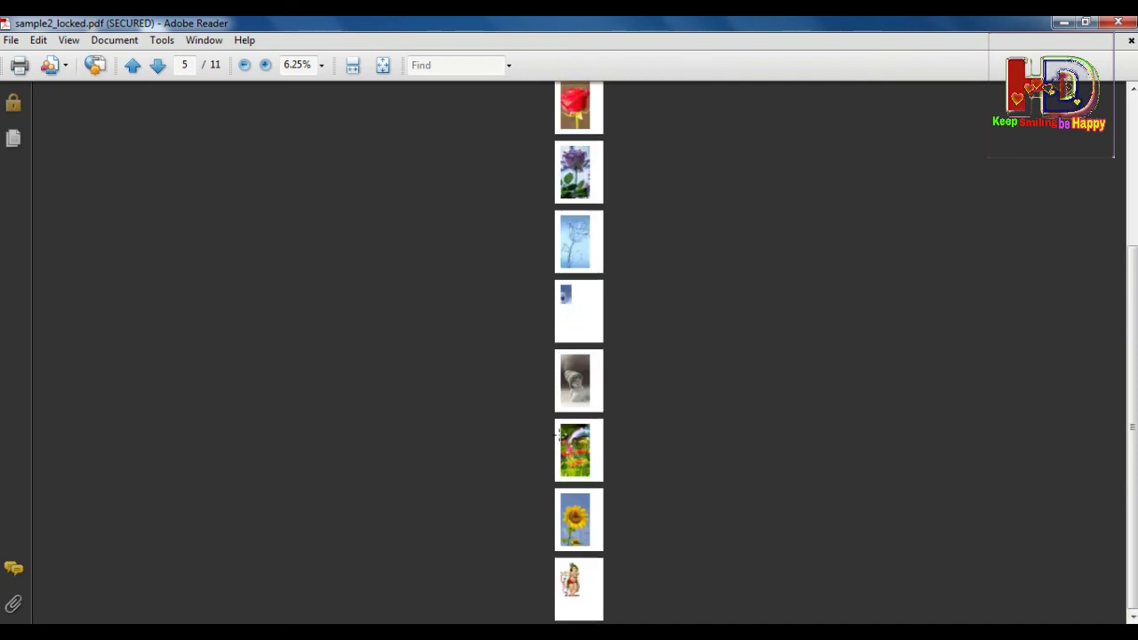